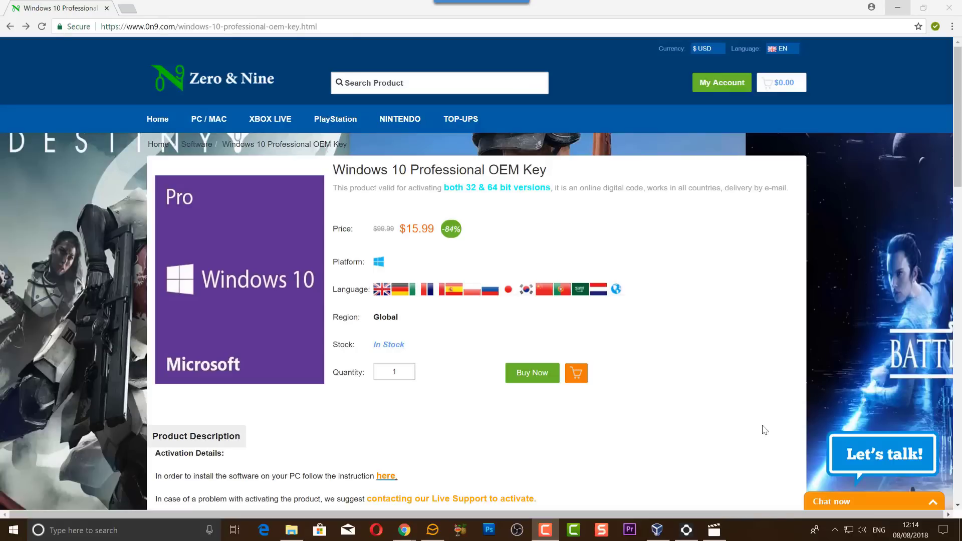
- Add the Windows 10 Professional OEM key to the cart and apply the discount coupon, reducing it to $12.79
left_click(525, 379)
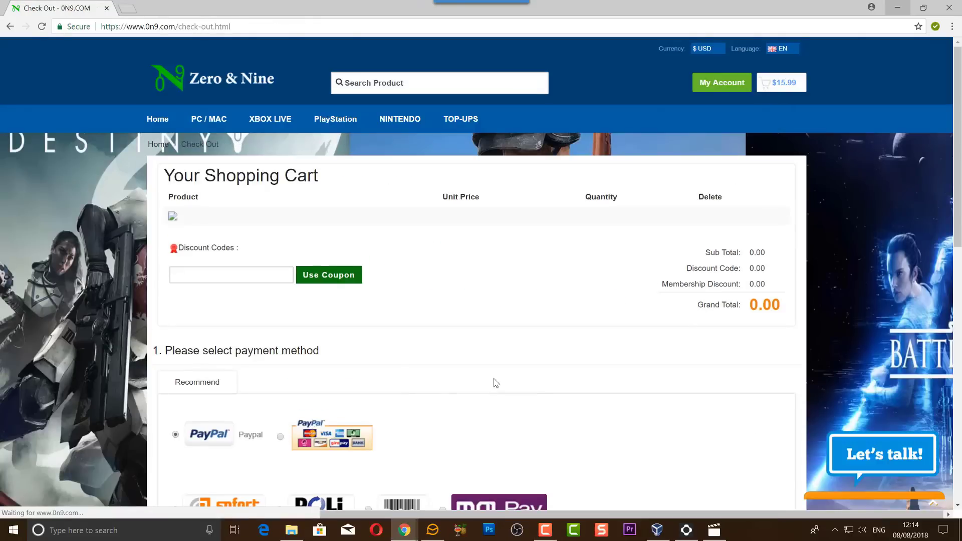
left_click(198, 275)
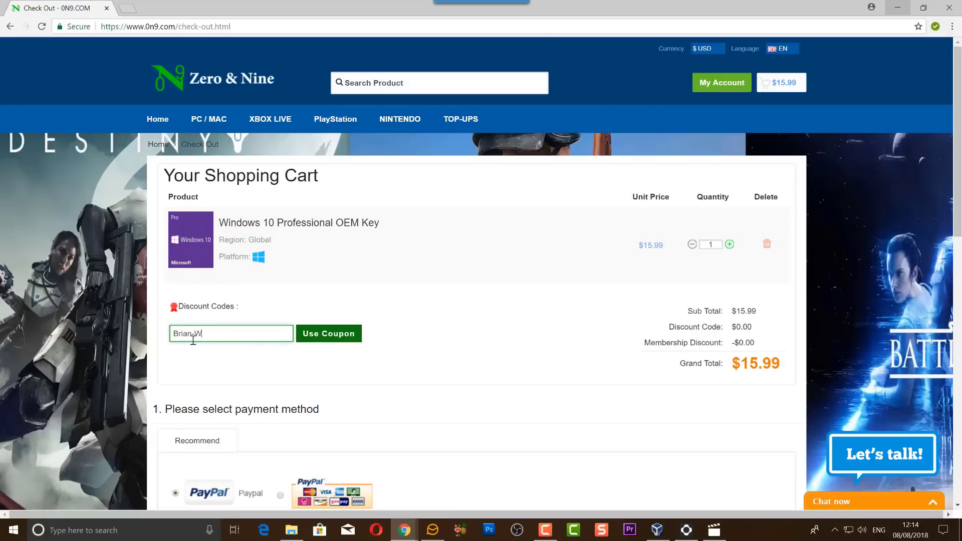
left_click(330, 335)
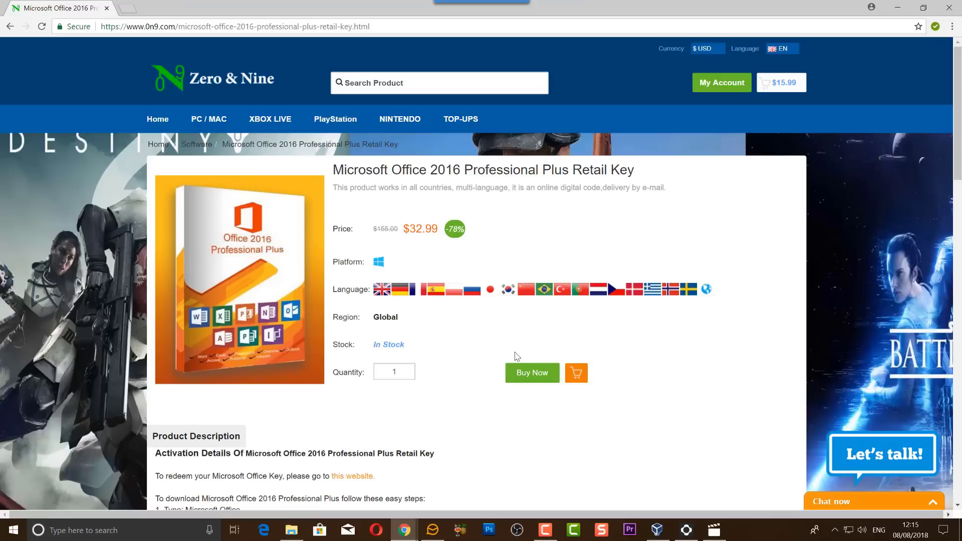
- Add the Office 2016 key to the cart and apply the coupon, for a $44.08 total
left_click(526, 378)
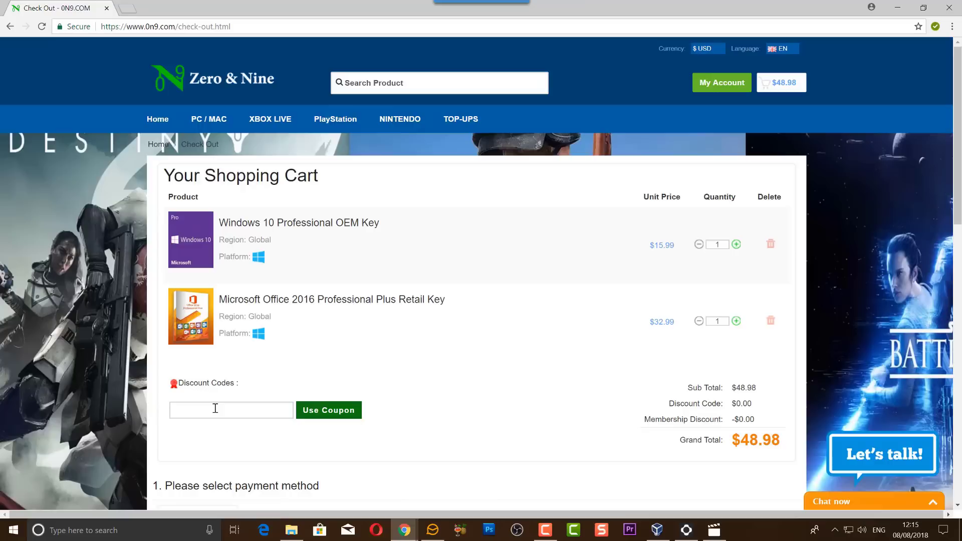
left_click(203, 410)
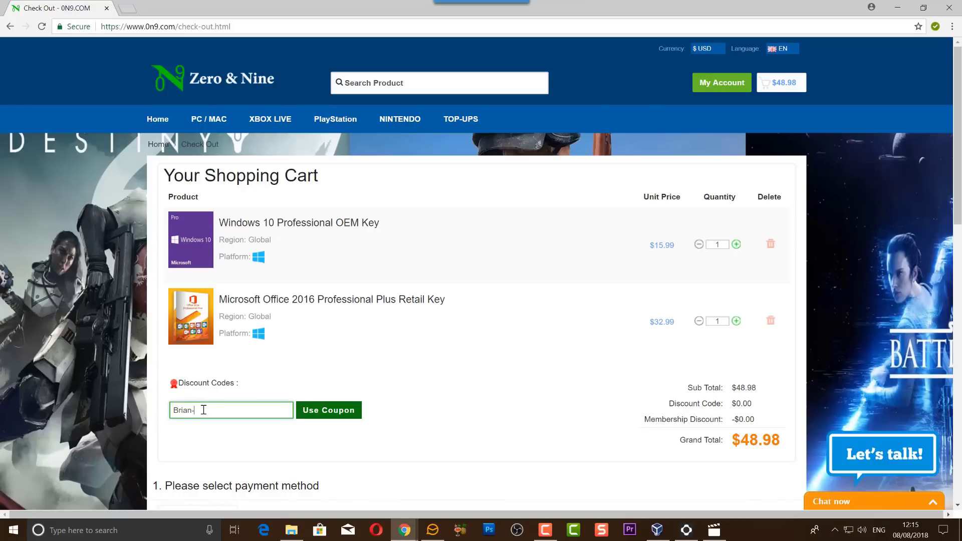
left_click(324, 414)
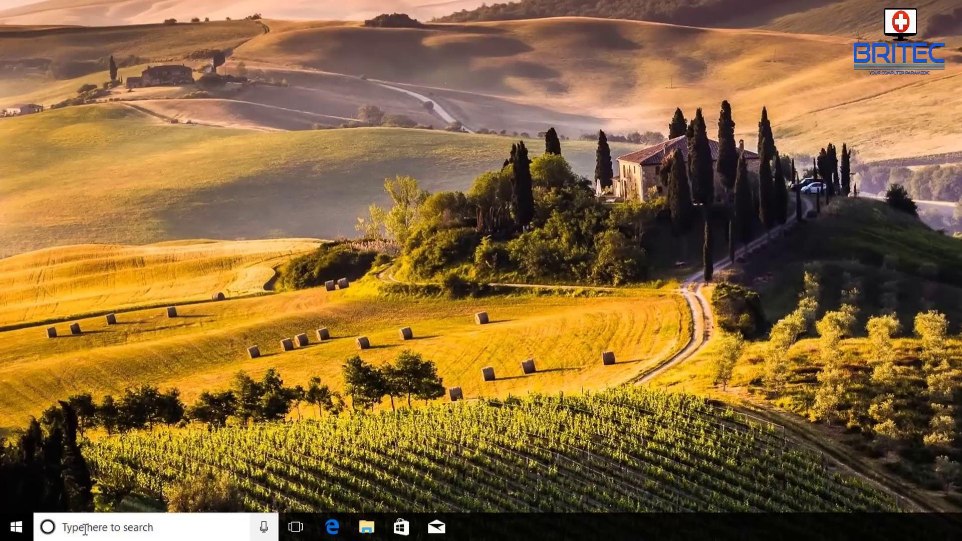
- Search 'trouble' to reach Troubleshoot settings and run the Internet Connections troubleshooter
left_click(85, 529)
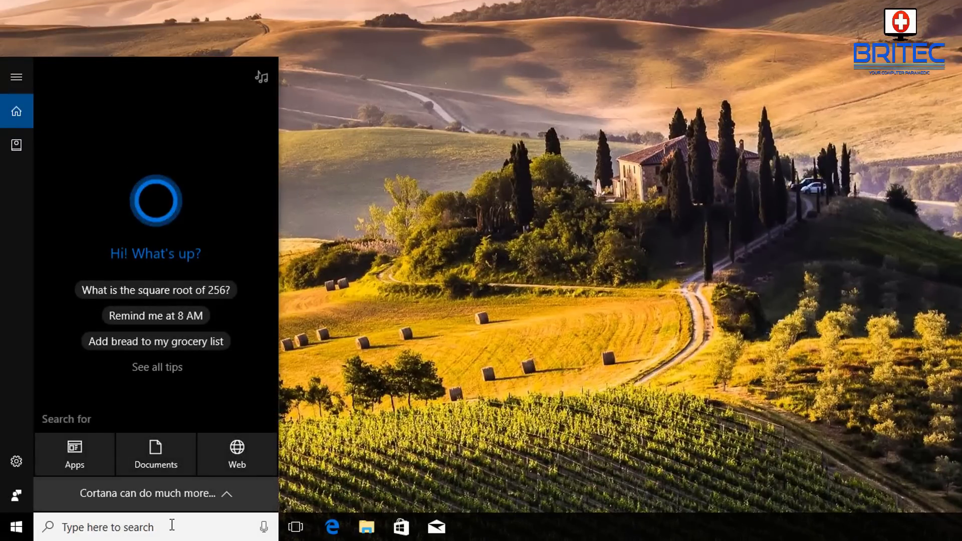
type("trouble")
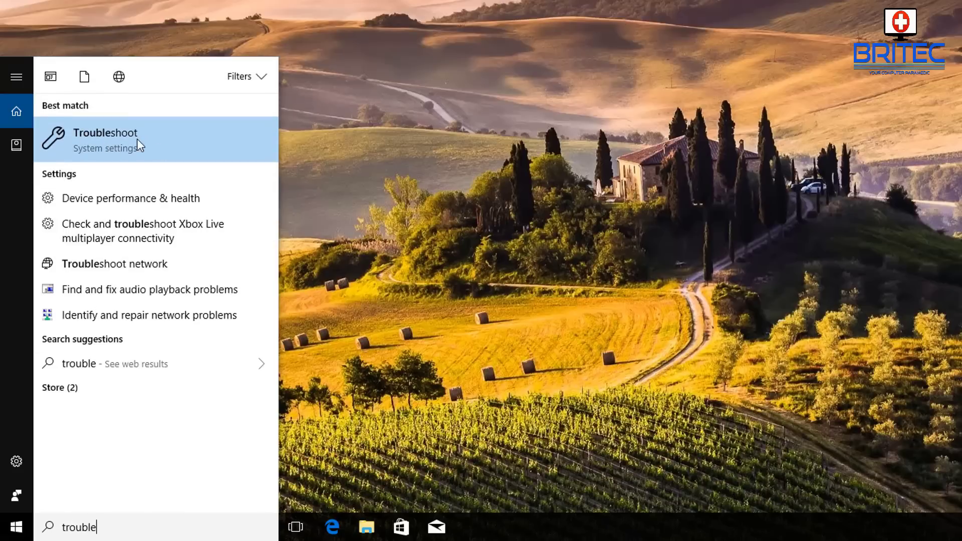
left_click(120, 139)
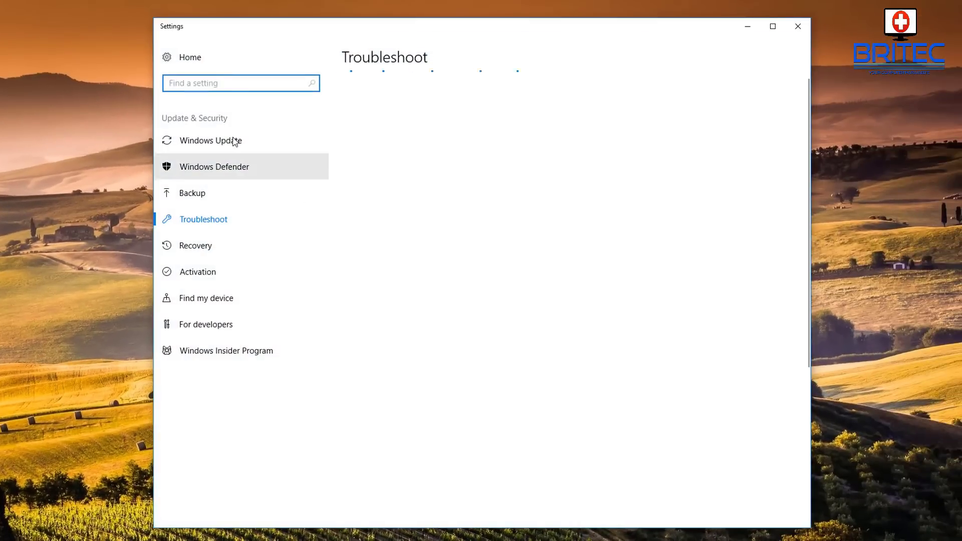
left_click(217, 221)
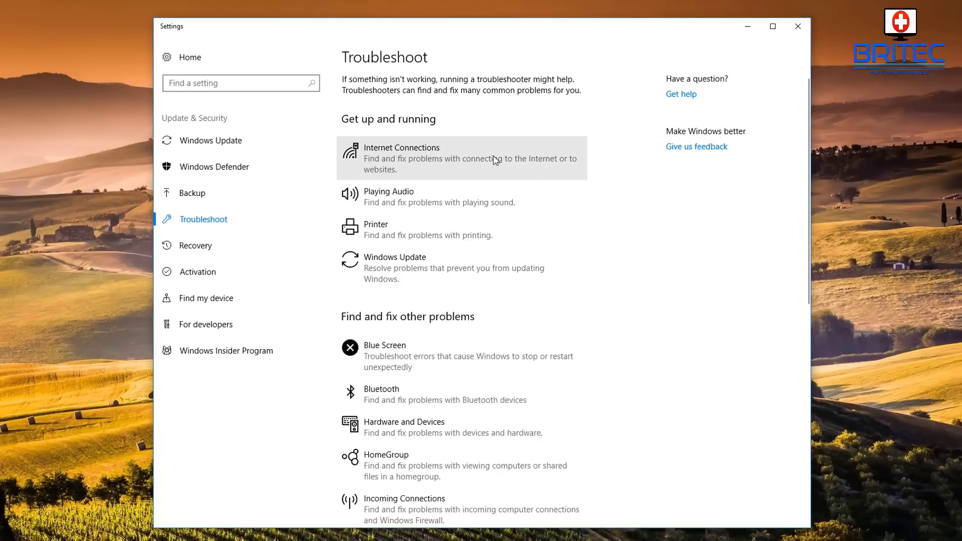
left_click(436, 160)
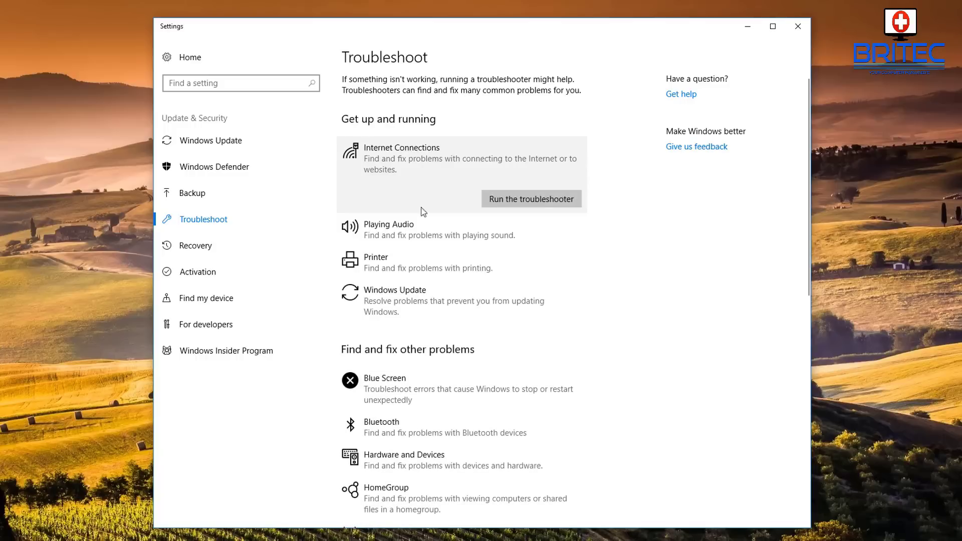
left_click(521, 199)
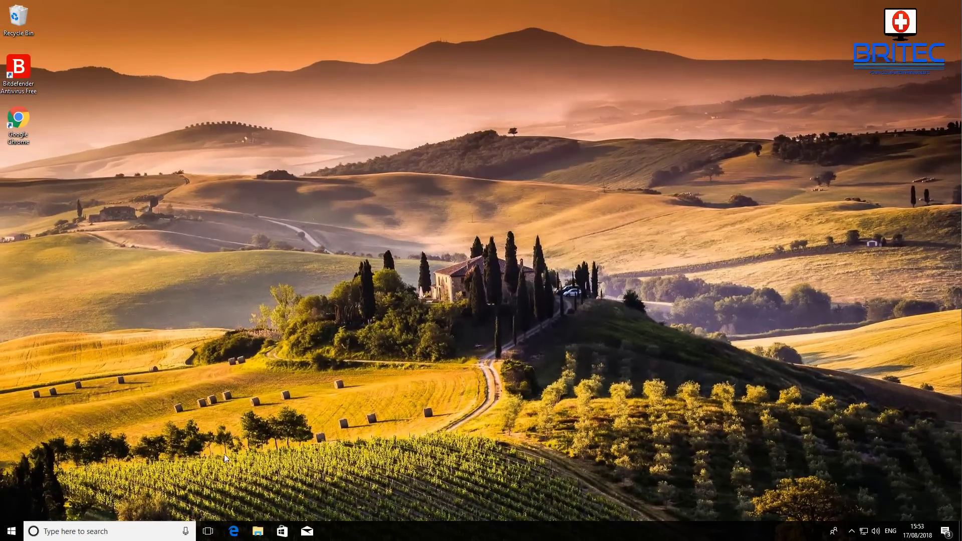
- Launch Chrome, open its Settings, expand Advanced and scroll down to Reset and clean up
left_click(15, 125)
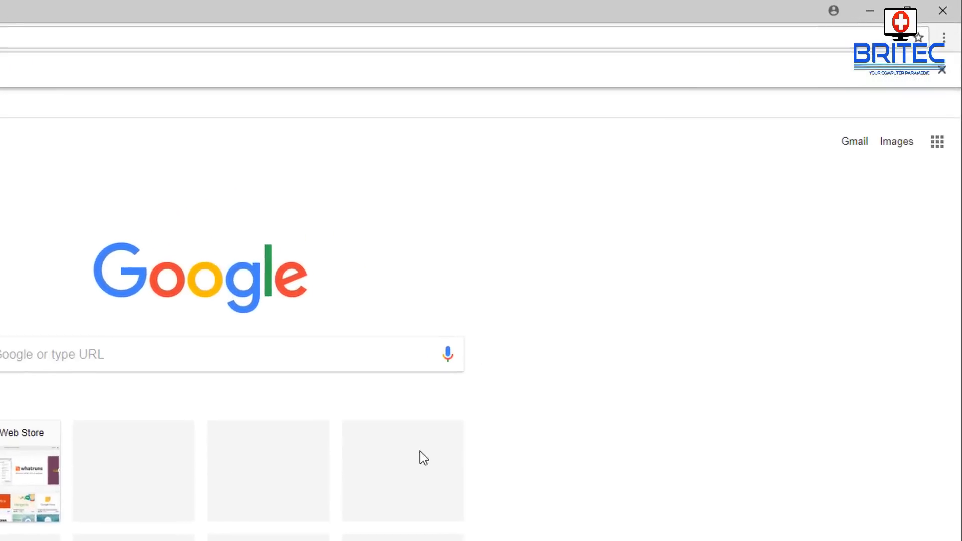
left_click(944, 38)
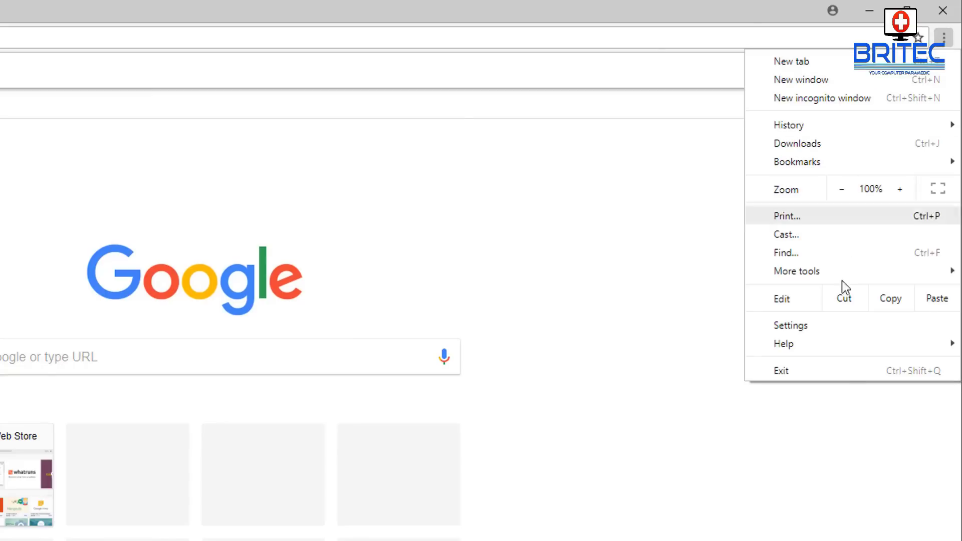
left_click(837, 325)
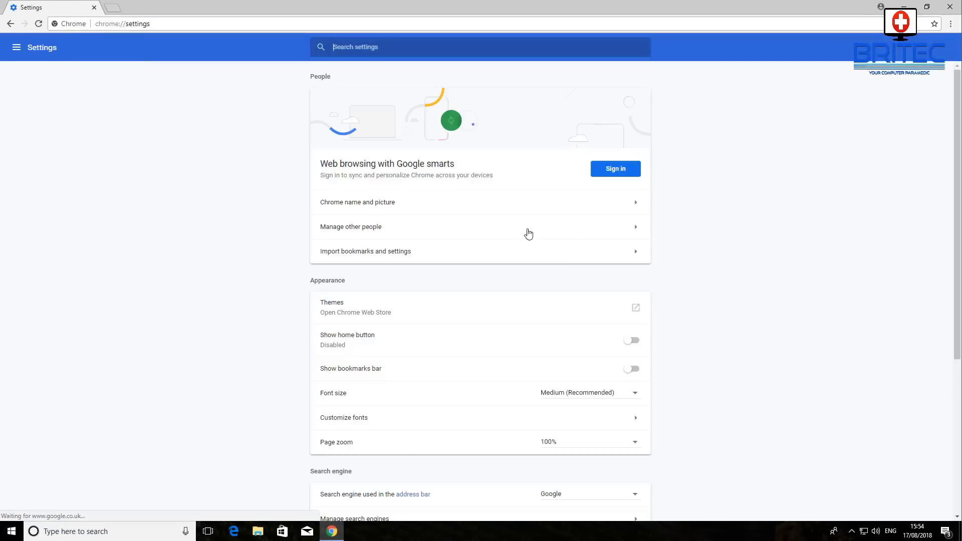
left_click_drag(958, 146, 958, 371)
left_click(479, 480)
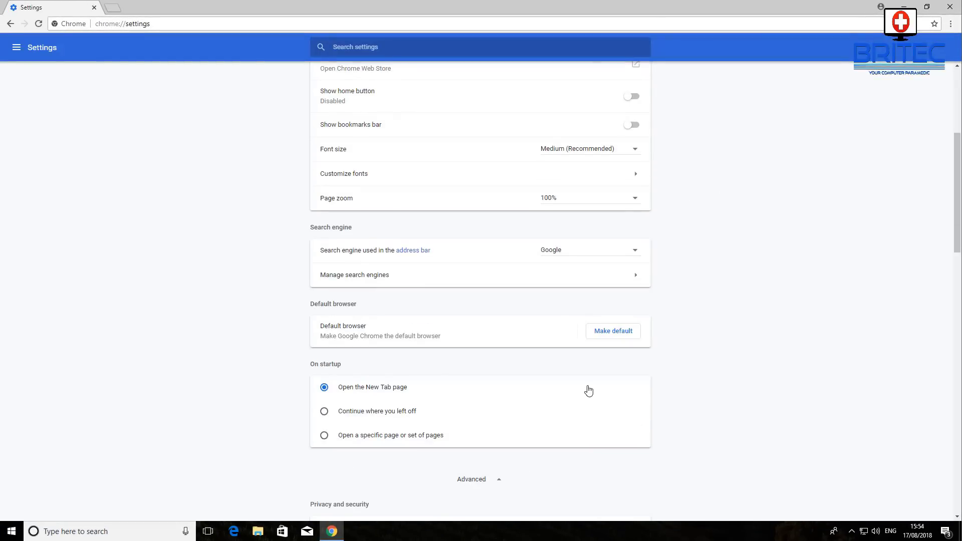
scroll(584, 426, "down", 12)
scroll(581, 447, "down", 8)
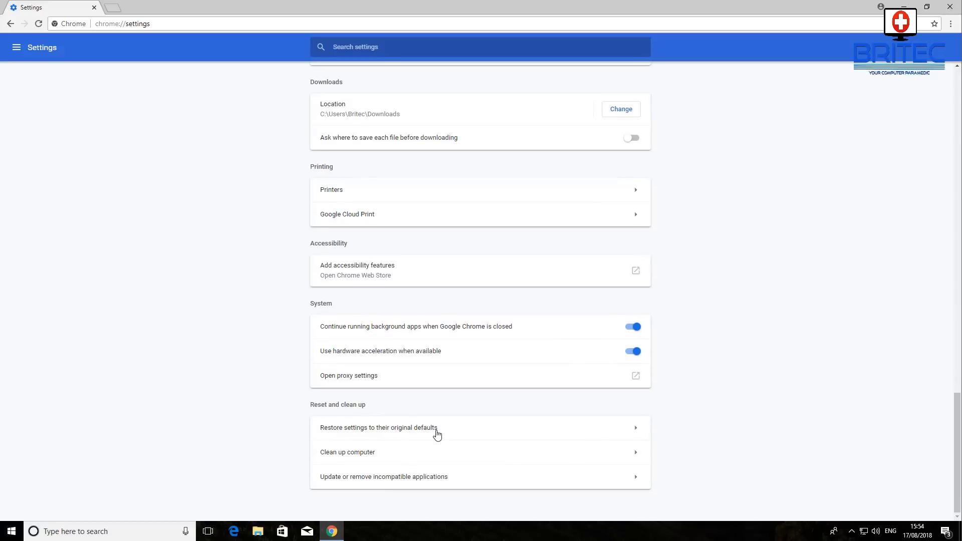
- Reset Chrome settings to their original defaults without reporting to Google, then close Chrome
left_click(437, 434)
left_click(366, 322)
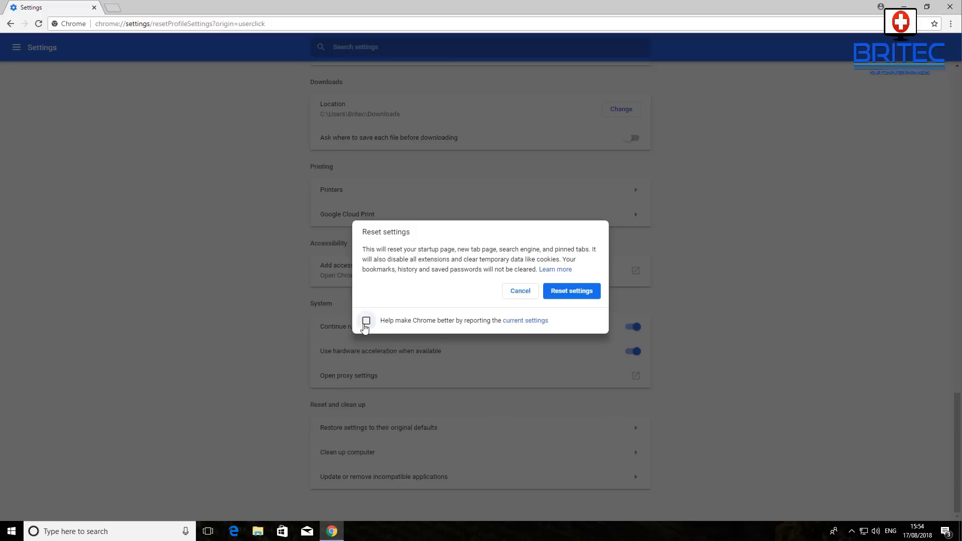
left_click(571, 297)
left_click_drag(484, 269, 423, 268)
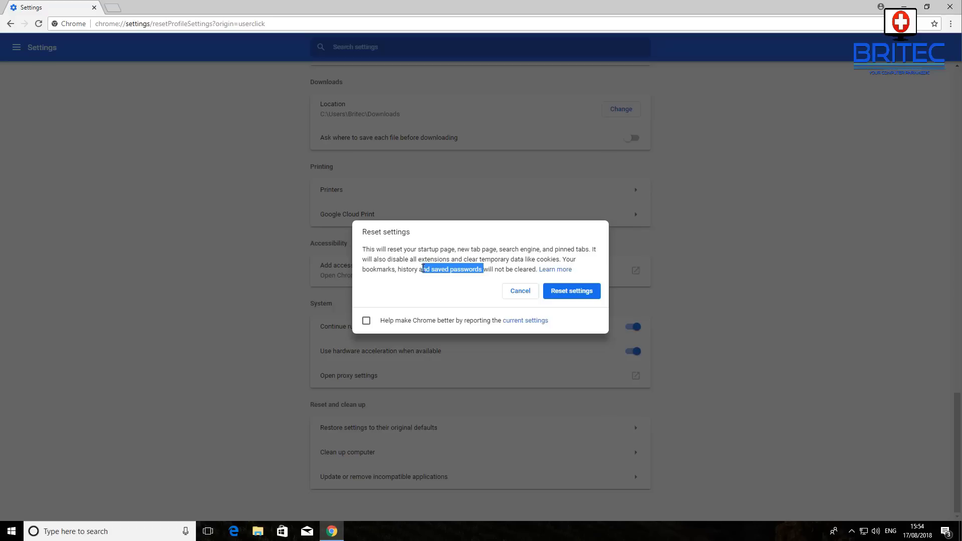
left_click(438, 283)
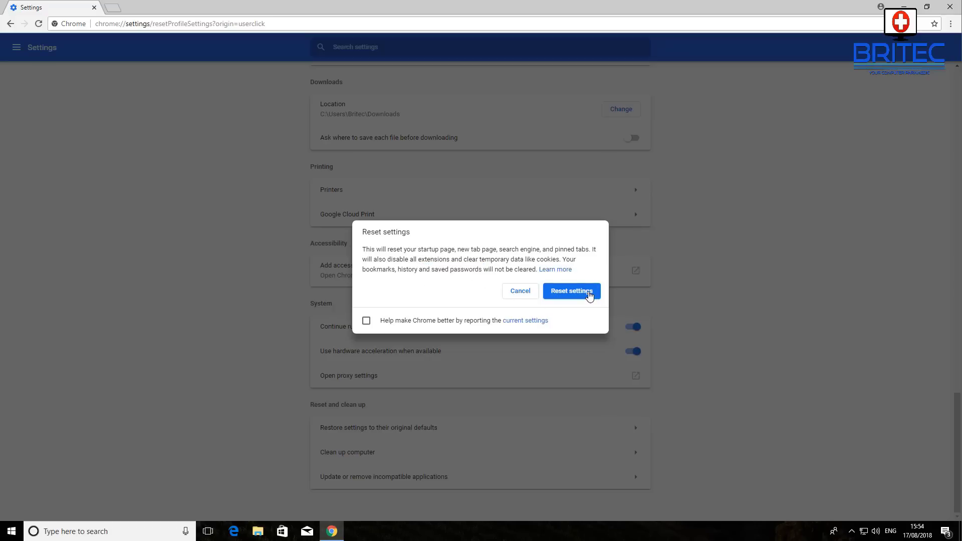
left_click(590, 296)
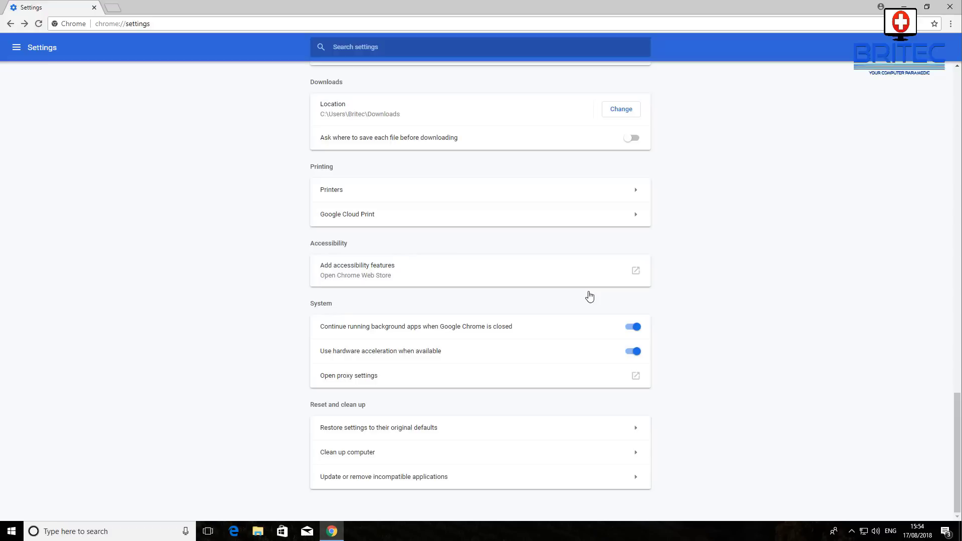
left_click(951, 7)
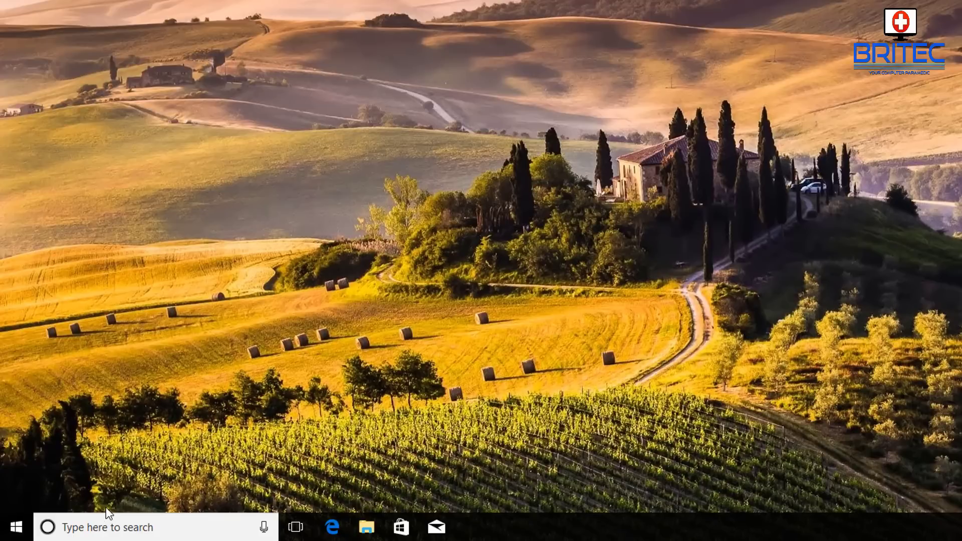
- Go through Start > Settings > Network & Internet > Status to the Network reset page
left_click(15, 527)
left_click(25, 461)
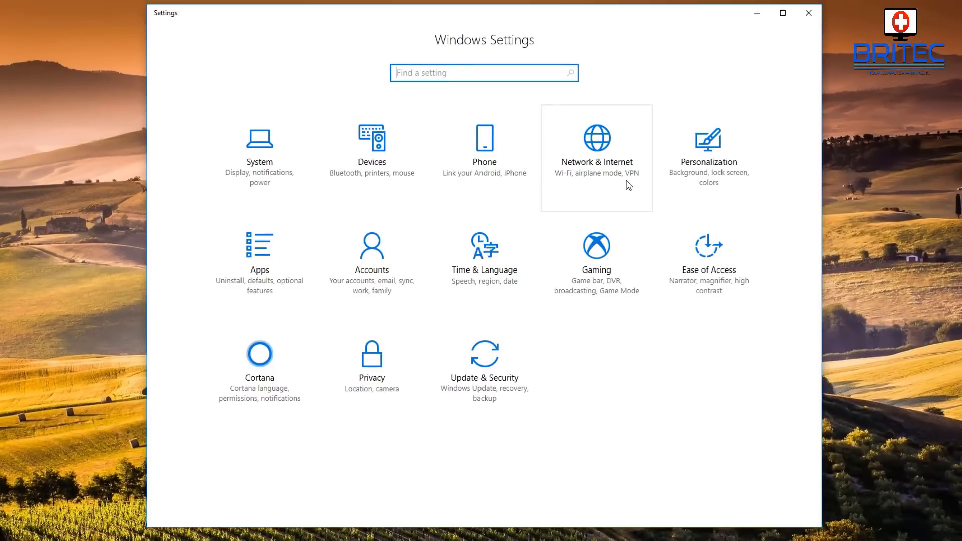
left_click(610, 170)
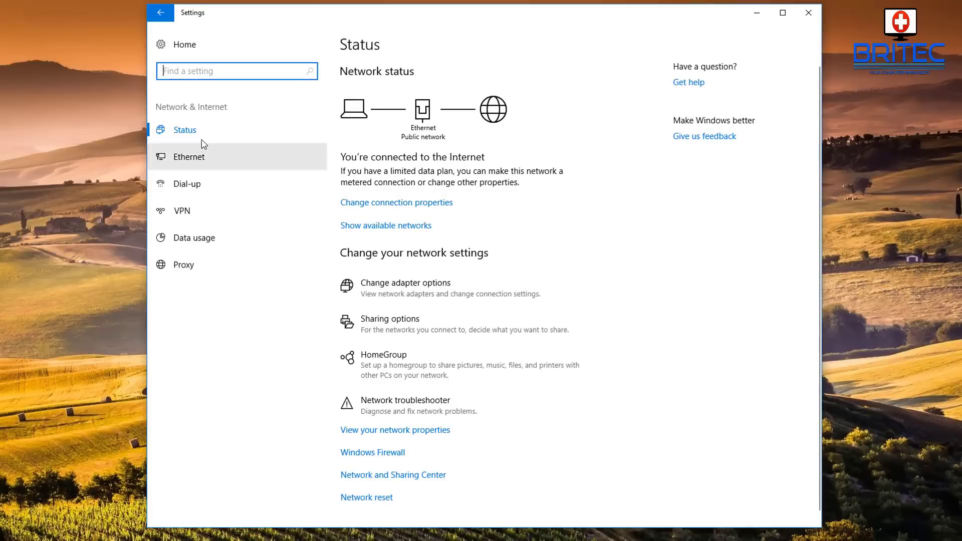
left_click(224, 137)
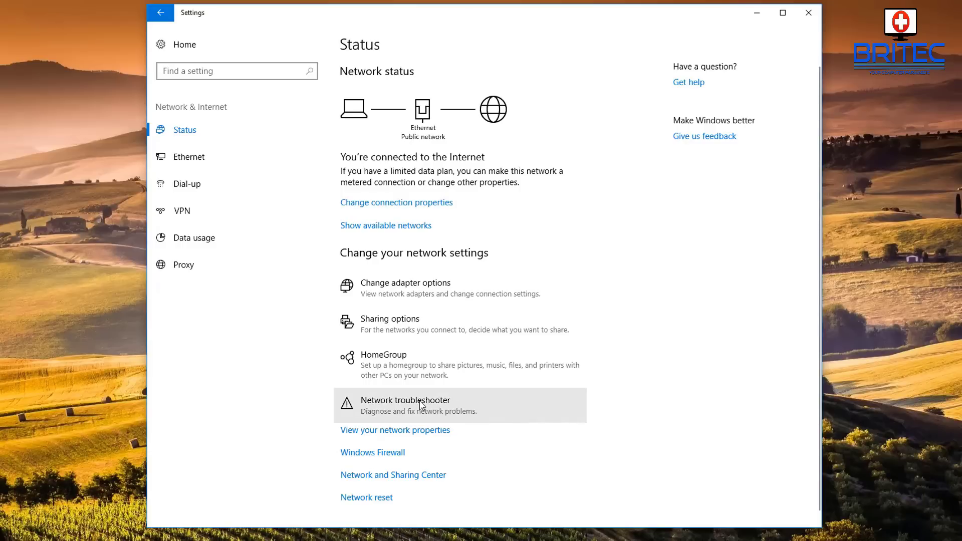
left_click(379, 498)
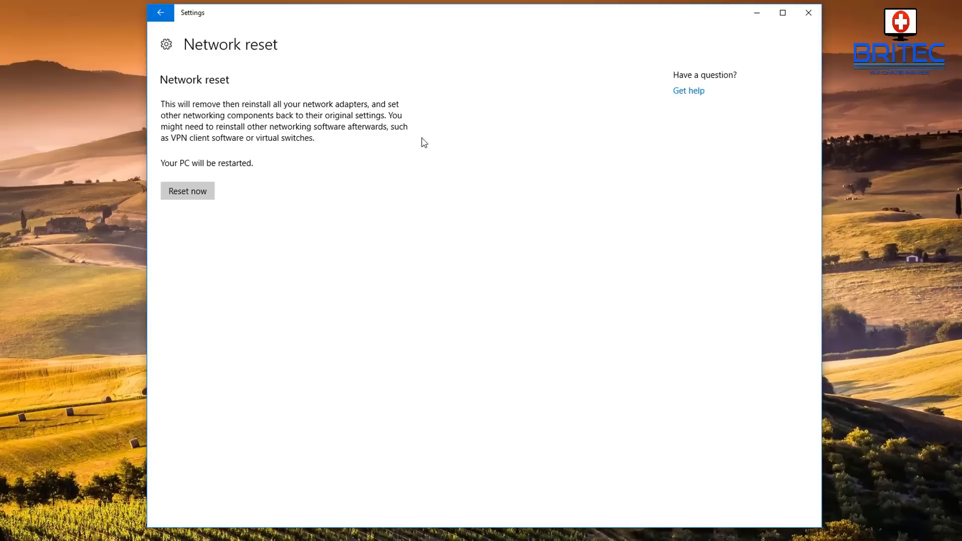
- Confirm the network reset with Yes and dismiss the 5-minute sign-out notice
left_click(201, 197)
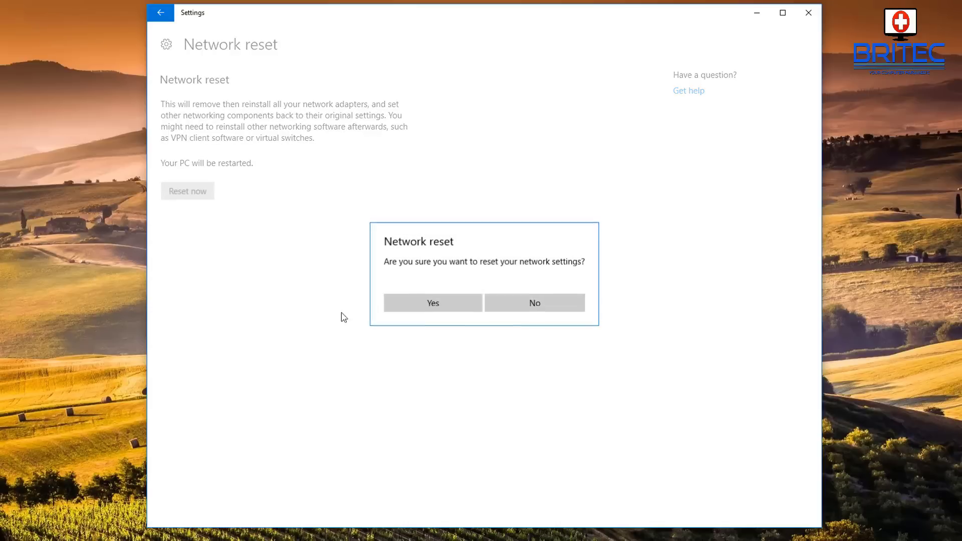
left_click(434, 304)
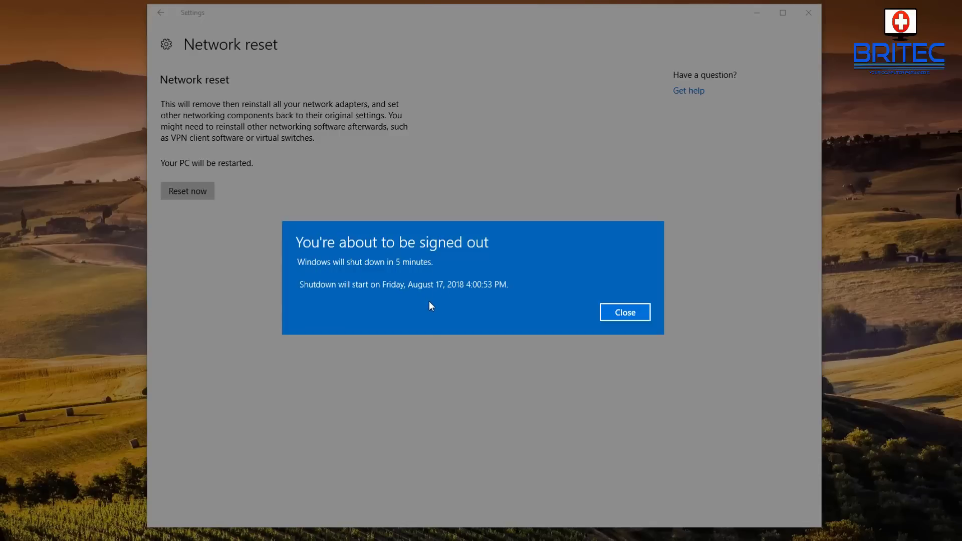
left_click(637, 318)
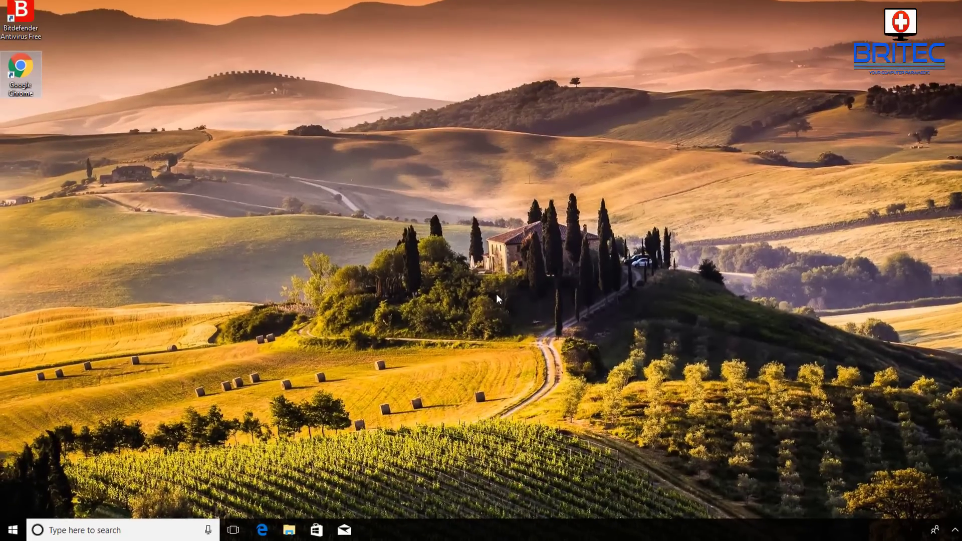
- Restart the PC from the Start power menu, then allow it to be discoverable on the network
left_click(13, 530)
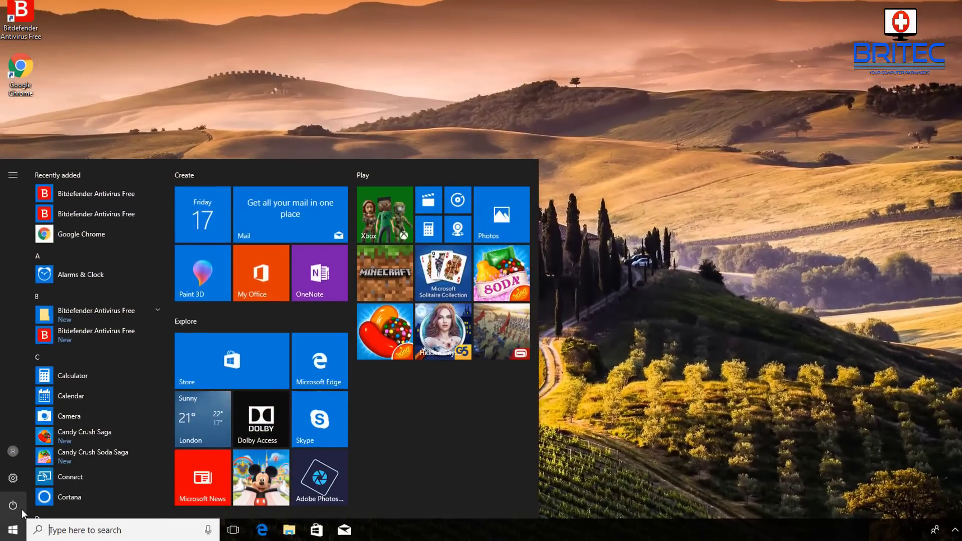
left_click(22, 507)
left_click(37, 478)
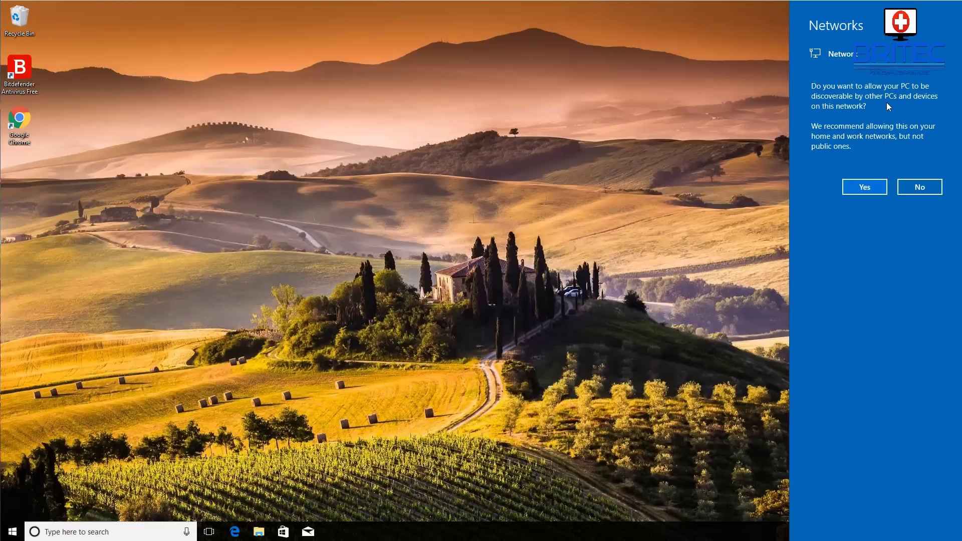
left_click(860, 190)
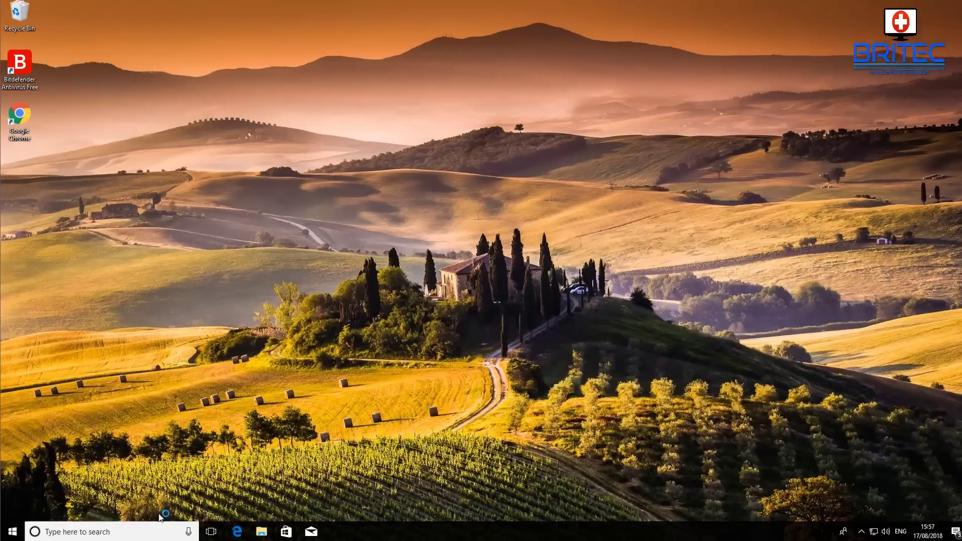
- Open Windows Settings from Start and go to the Network & Internet Status page
left_click(85, 532)
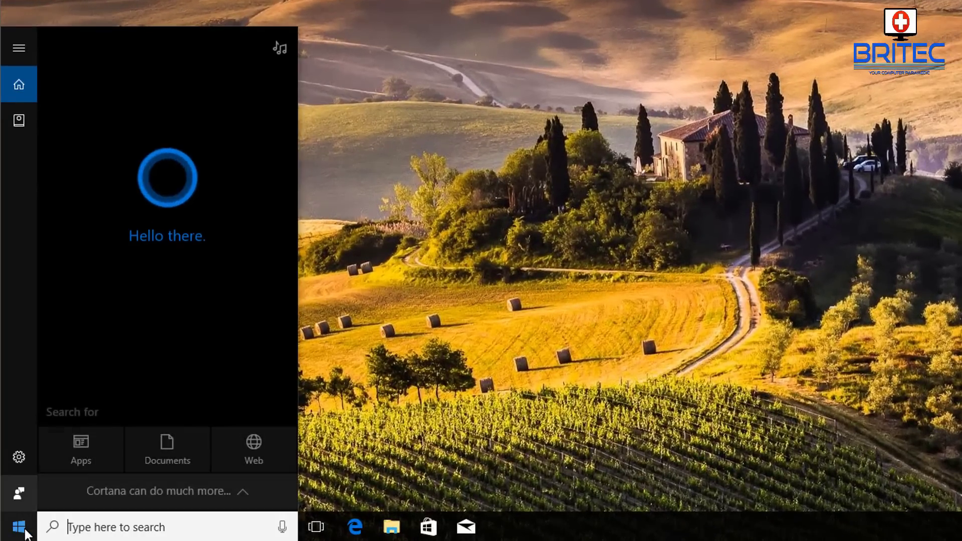
left_click(26, 534)
left_click(22, 530)
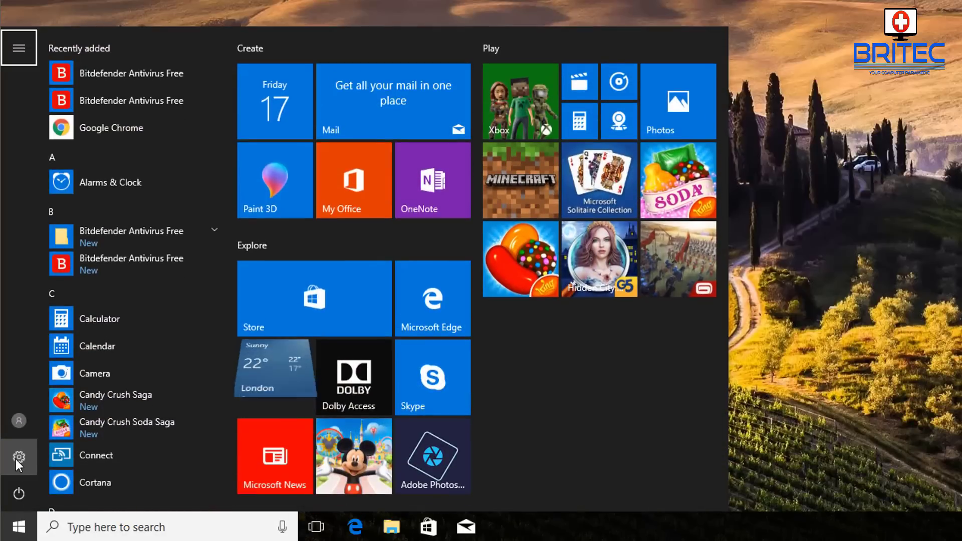
left_click(18, 457)
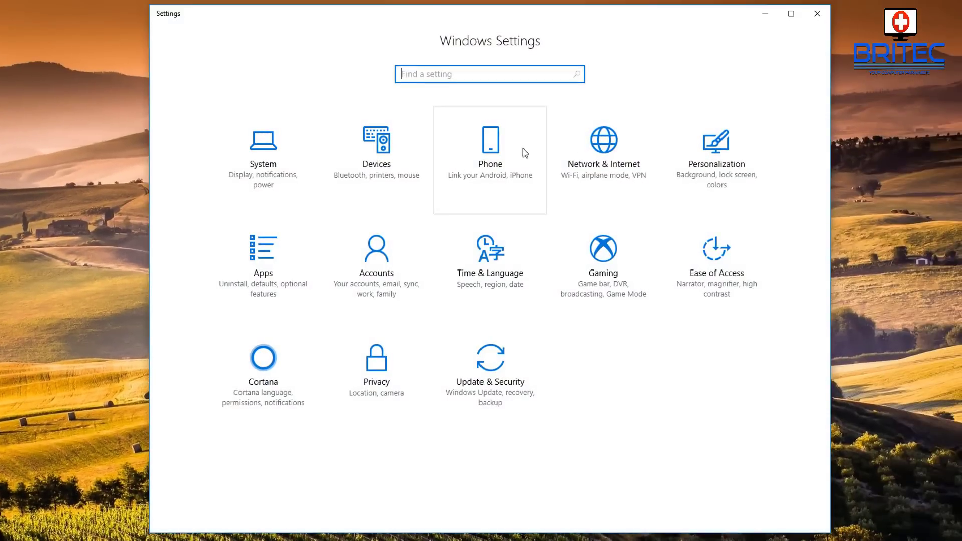
left_click(618, 156)
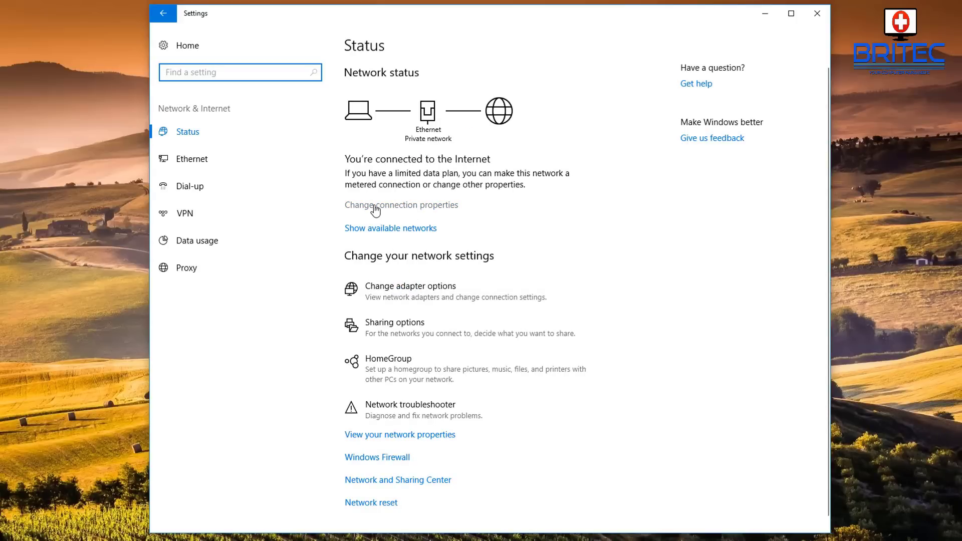
left_click(431, 209)
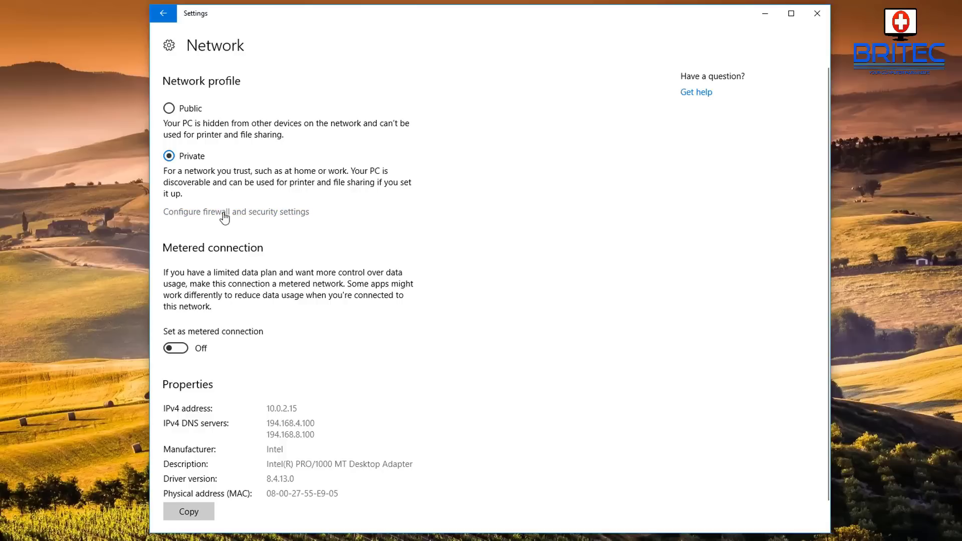
left_click(159, 12)
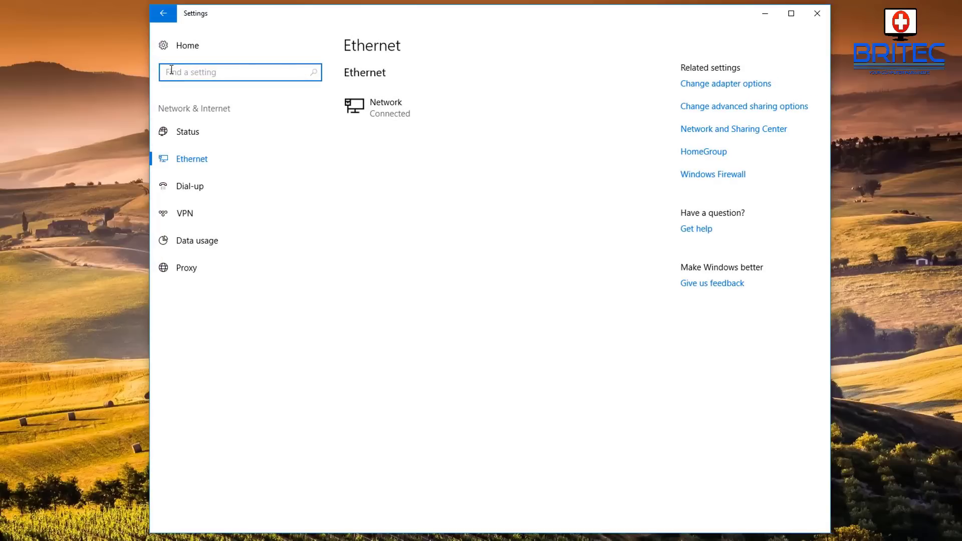
left_click(164, 13)
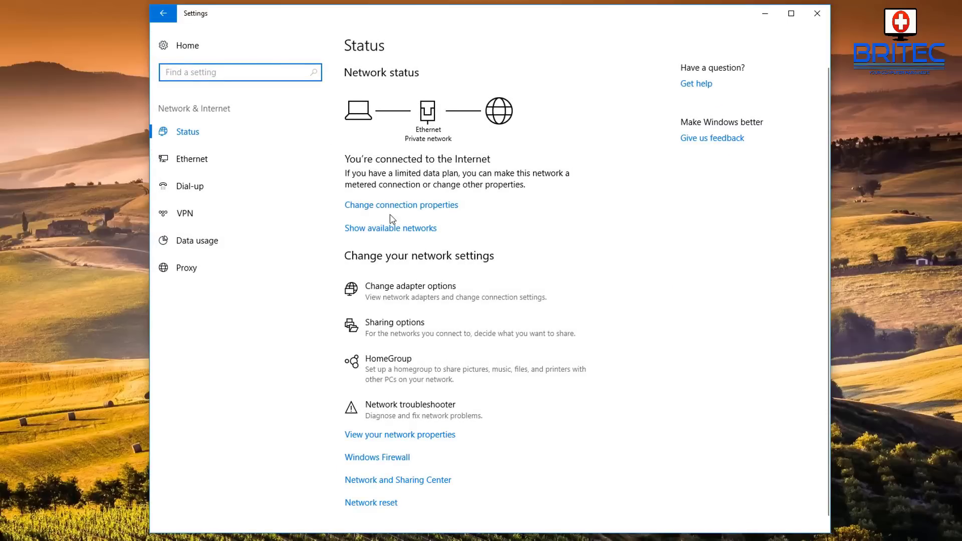
- Open the Ethernet adapter's Properties from Change adapter options and select Internet Protocol Version 4 (TCP/IPv4)
left_click(403, 287)
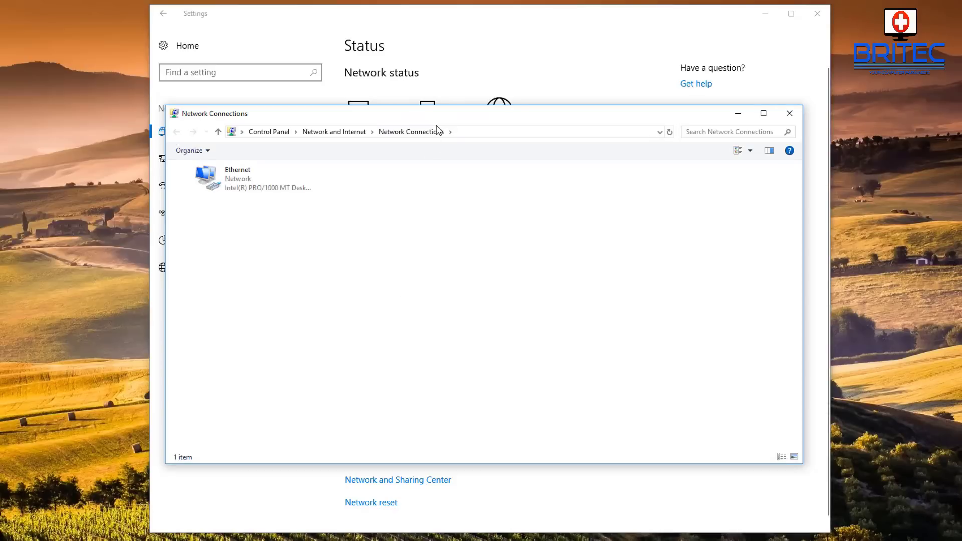
left_click_drag(440, 118, 429, 120)
left_click(227, 185)
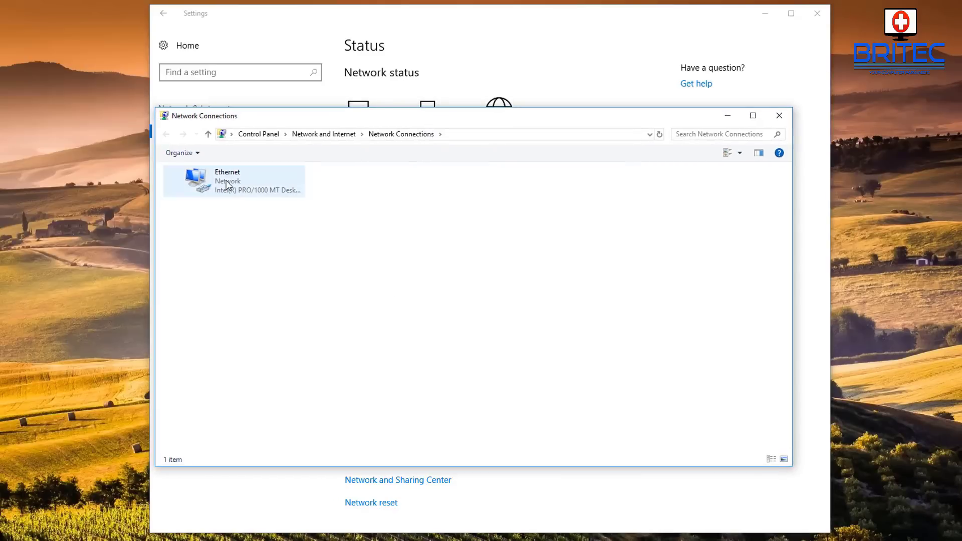
double_click(227, 184)
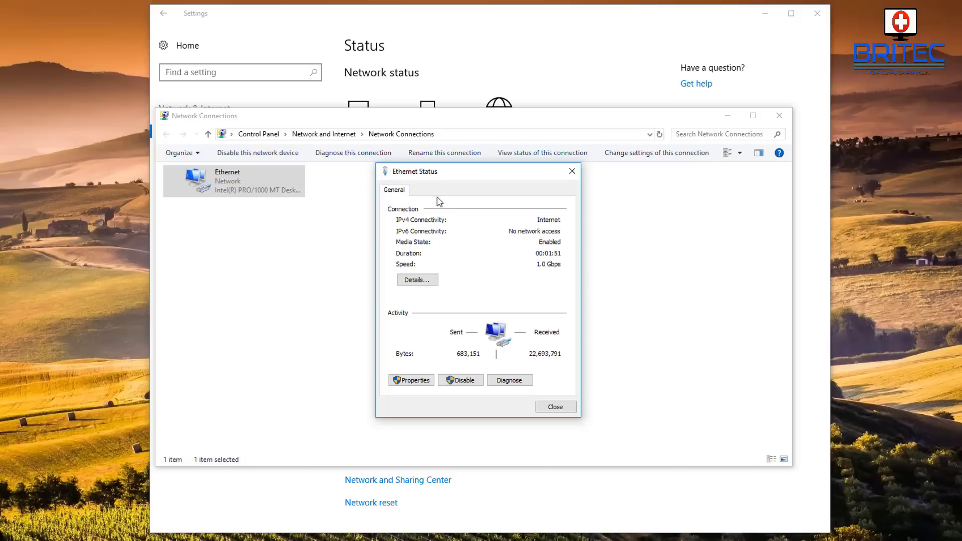
left_click(405, 383)
left_click_drag(491, 182, 484, 172)
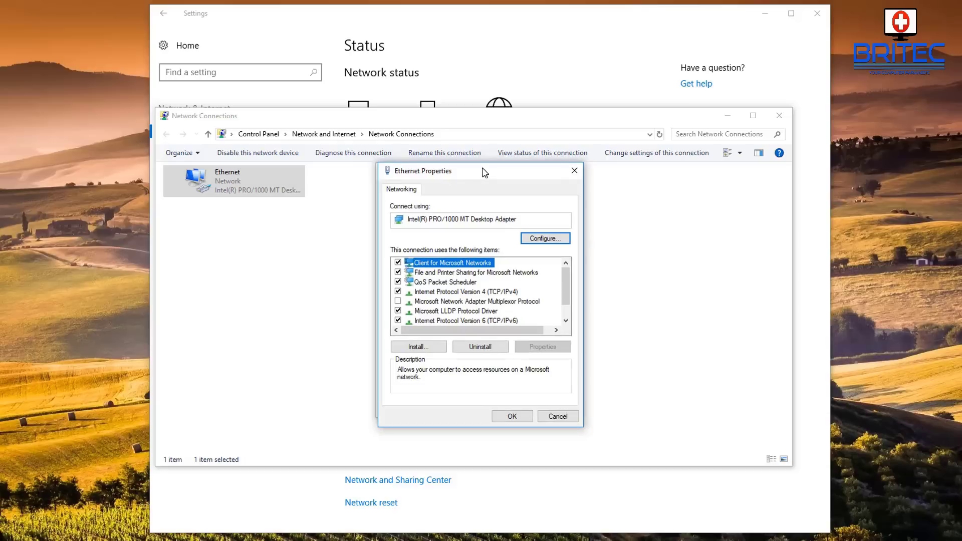
left_click(442, 292)
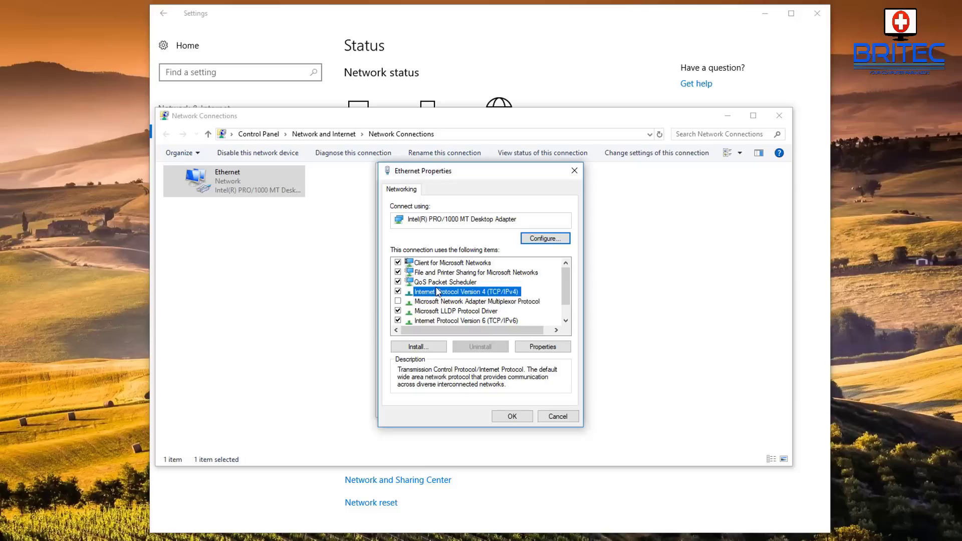
- Set Ethernet IPv4 DNS servers to 8.8.8.8 and 8.8.4.4, then close the Ethernet properties and status dialogs
left_click(544, 347)
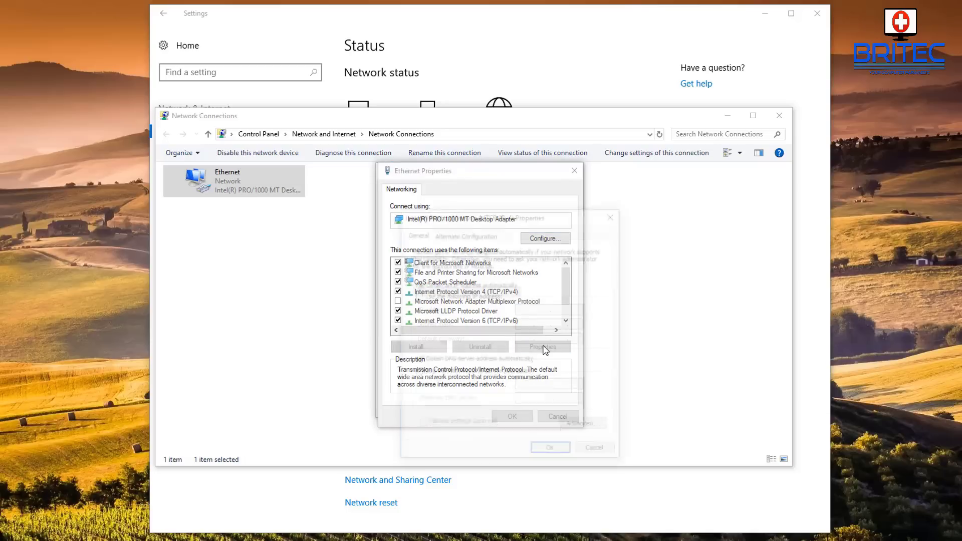
left_click_drag(515, 220, 489, 179)
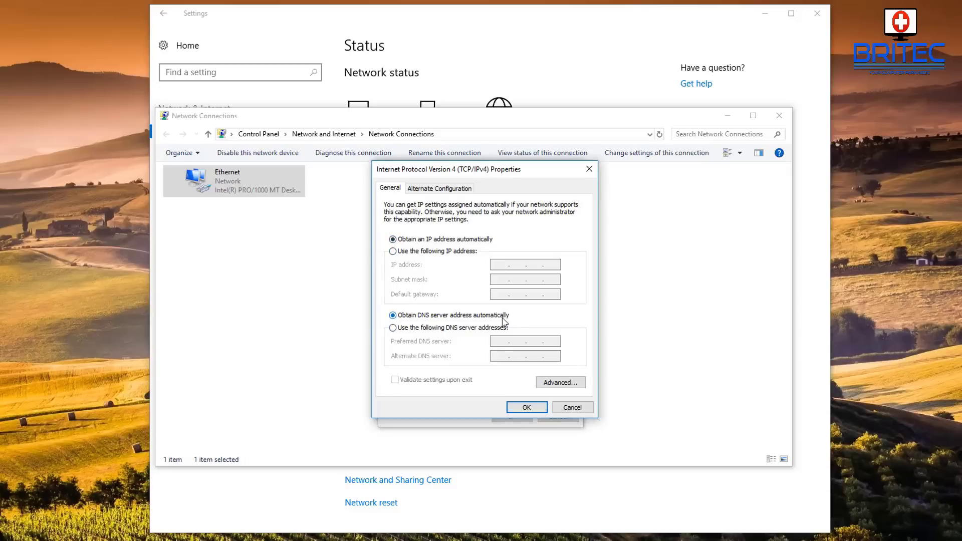
left_click(399, 329)
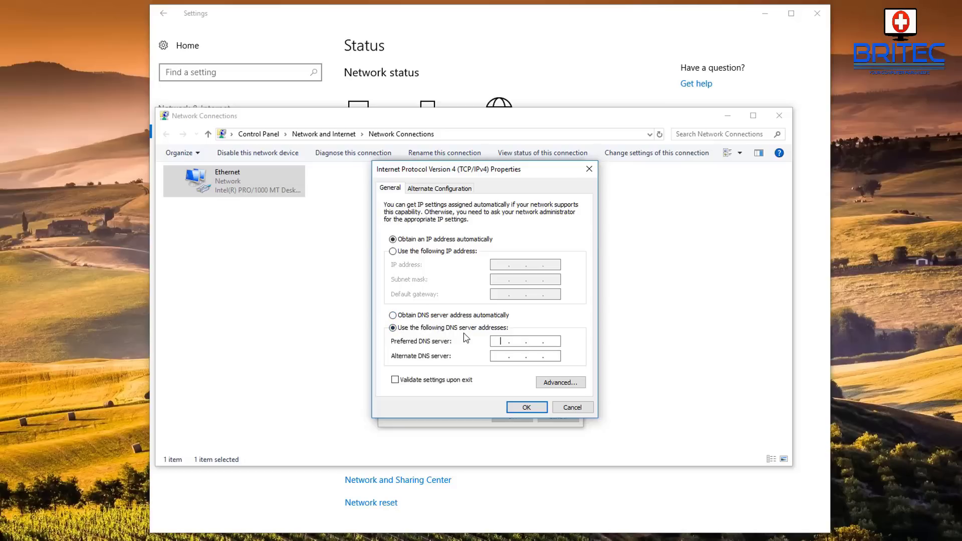
left_click_drag(477, 169, 477, 173)
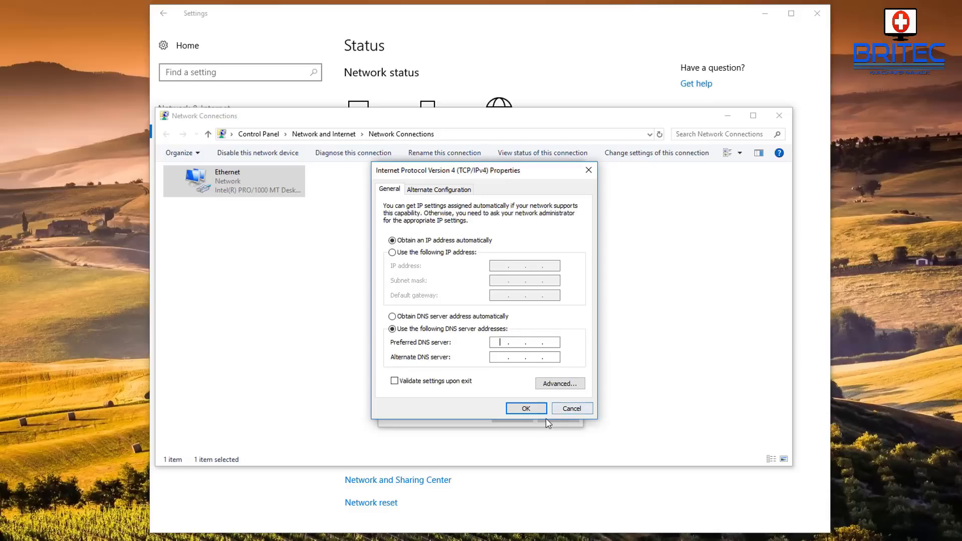
type("8")
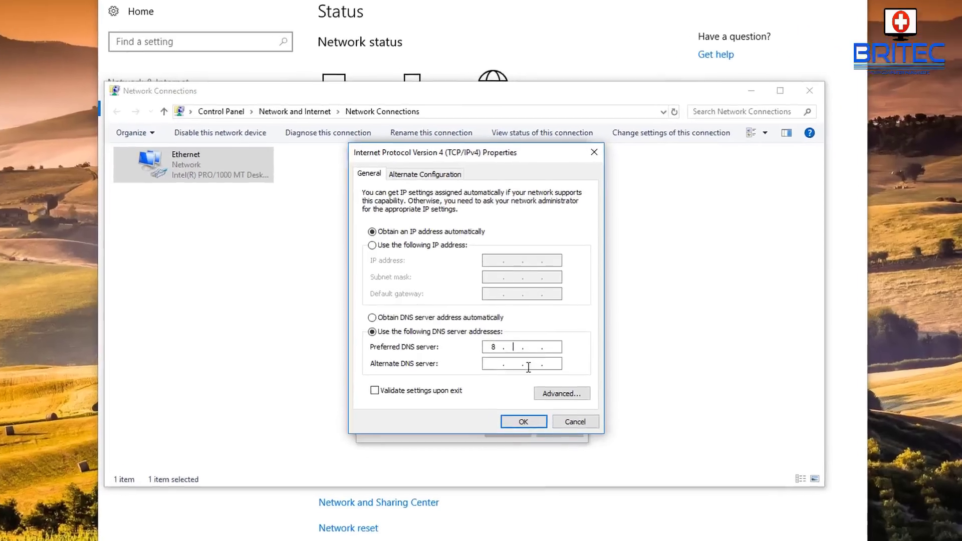
type(".8.8.")
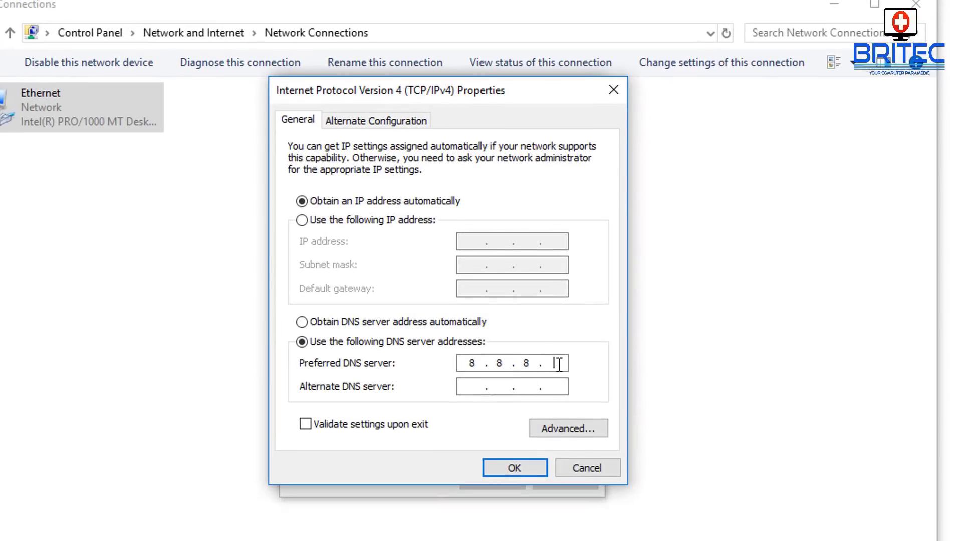
type("8")
left_click(470, 387)
type("8.8")
type("44")
type(".4.4")
left_click(522, 463)
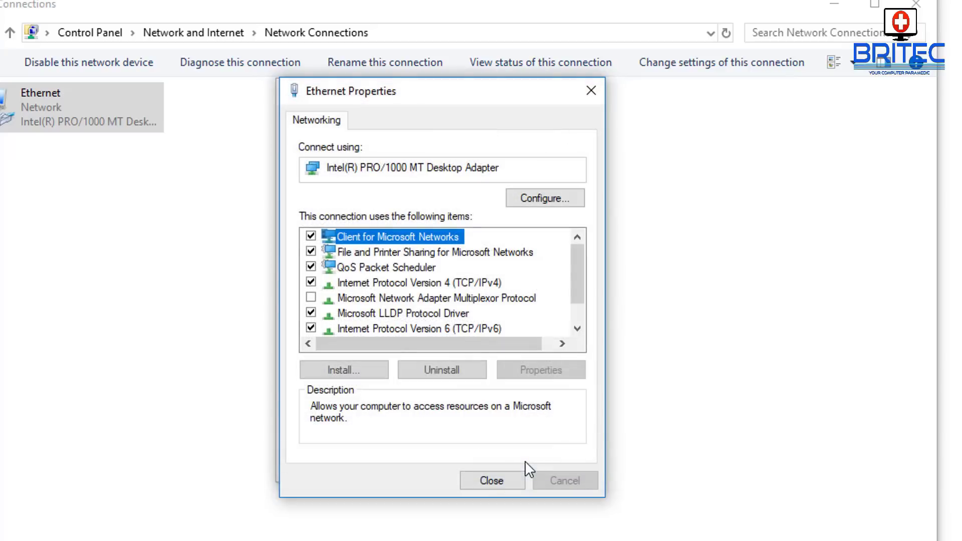
left_click(490, 480)
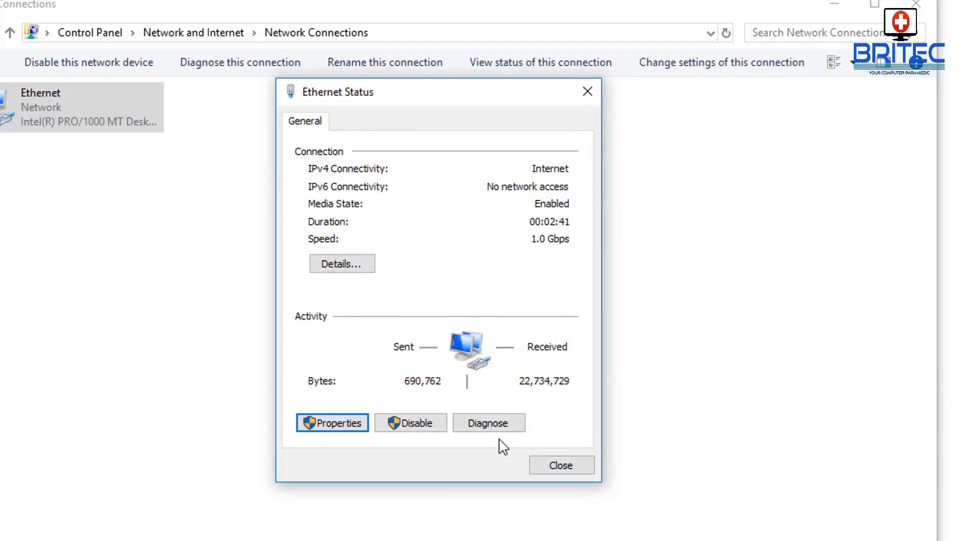
left_click(559, 466)
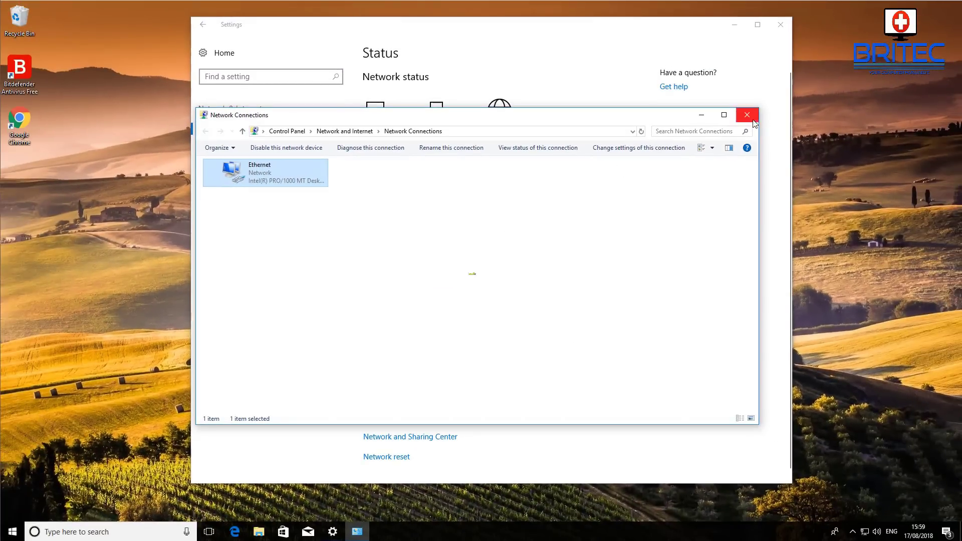
- Close the network windows and launch Command Prompt as administrator from a 'cmd' search
left_click(747, 115)
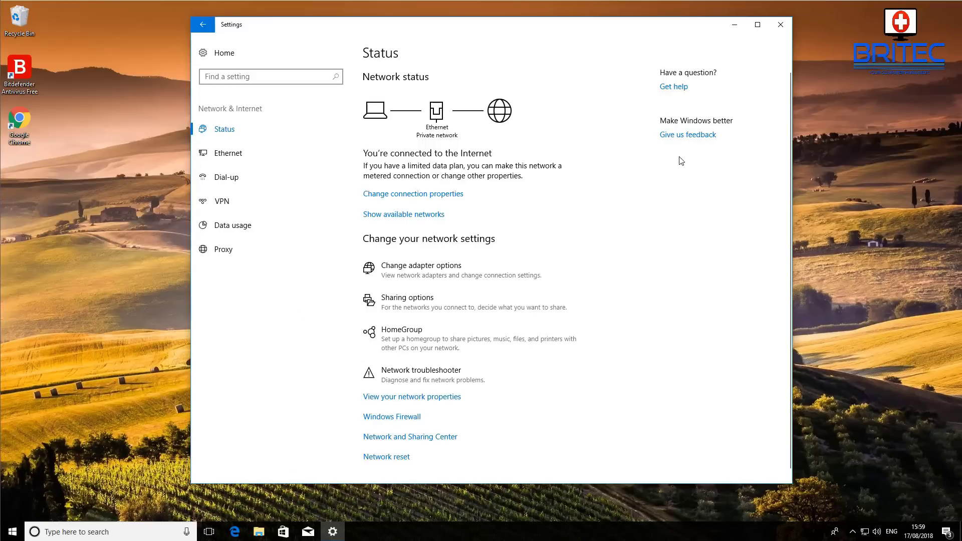
left_click(781, 24)
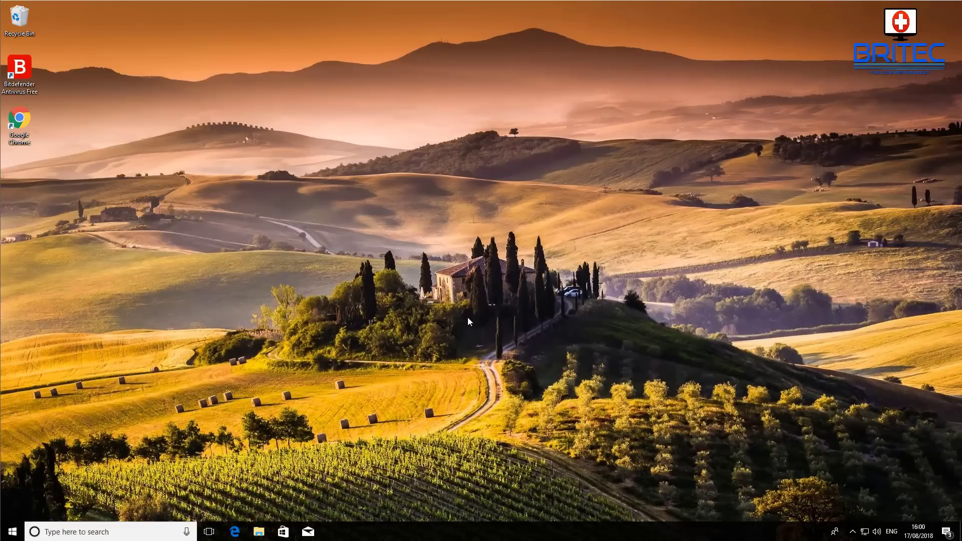
left_click(175, 527)
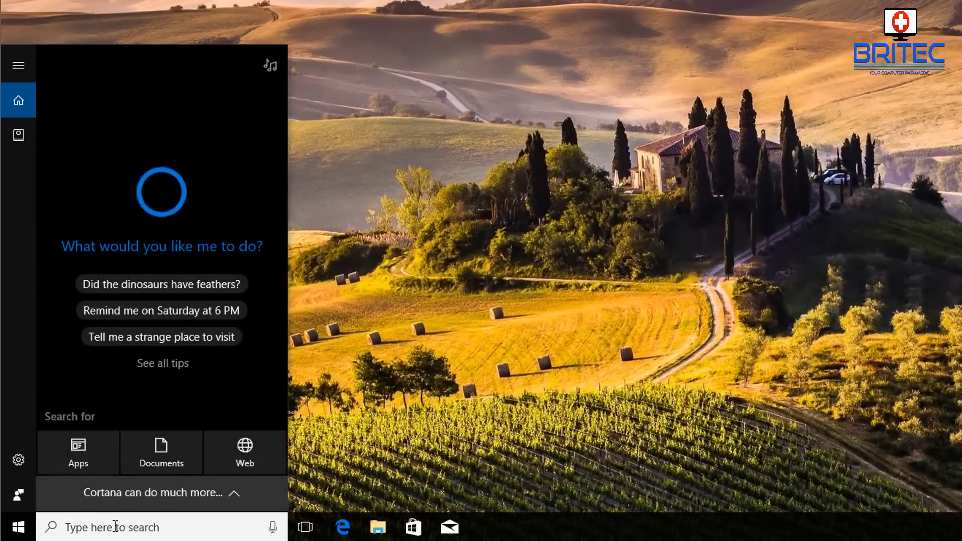
type("cmd")
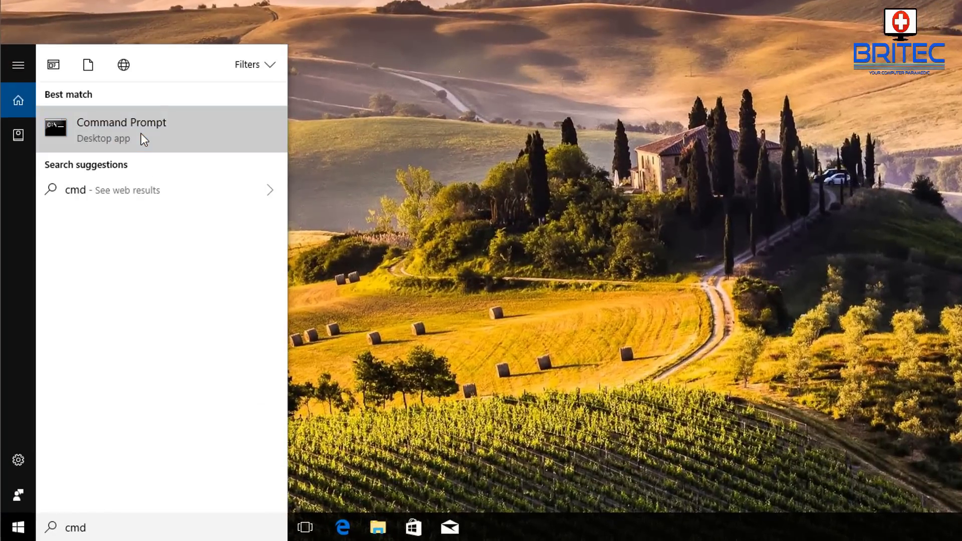
right_click(148, 138)
left_click(168, 156)
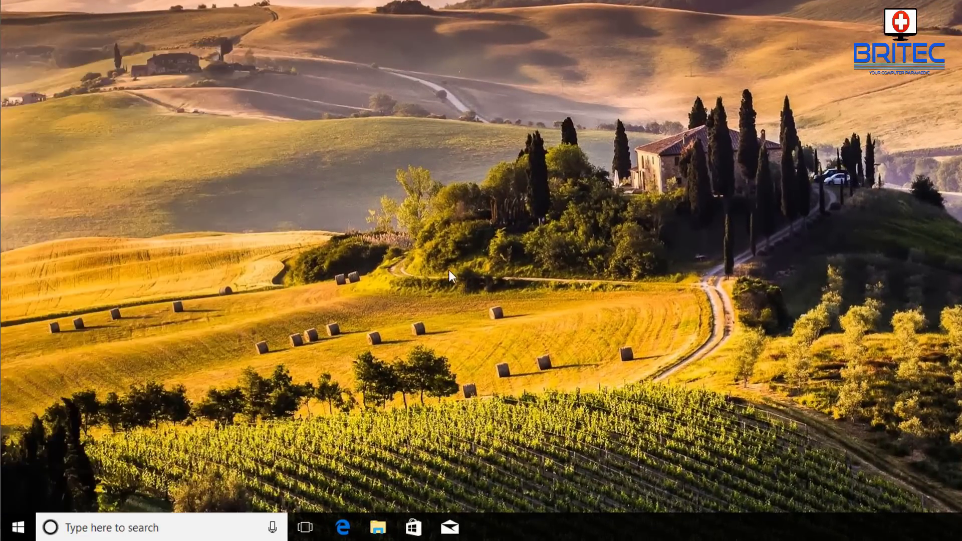
left_click(628, 232)
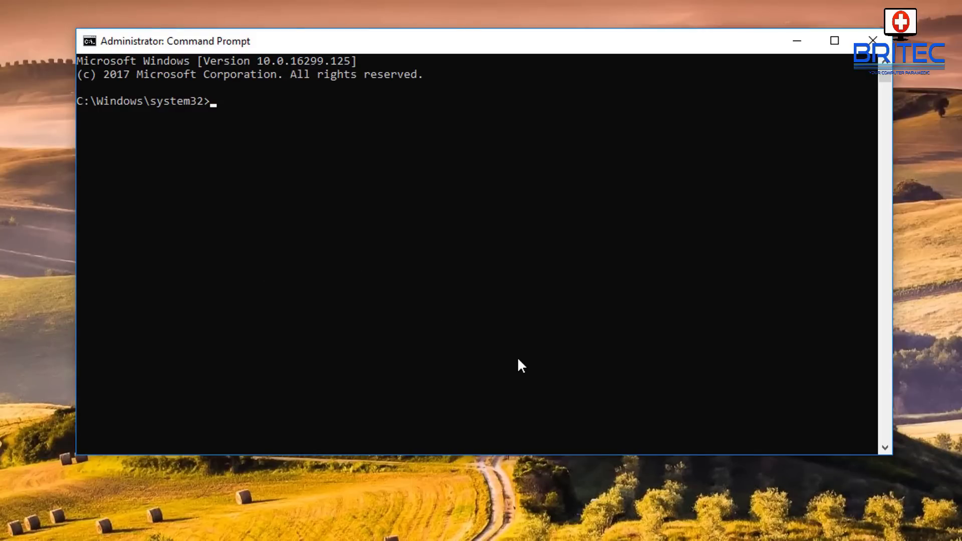
- Run ipconfig /release, ipconfig /renew and ipconfig /flushdns, renewing the address to 10.0.2.15
type("ipconfig")
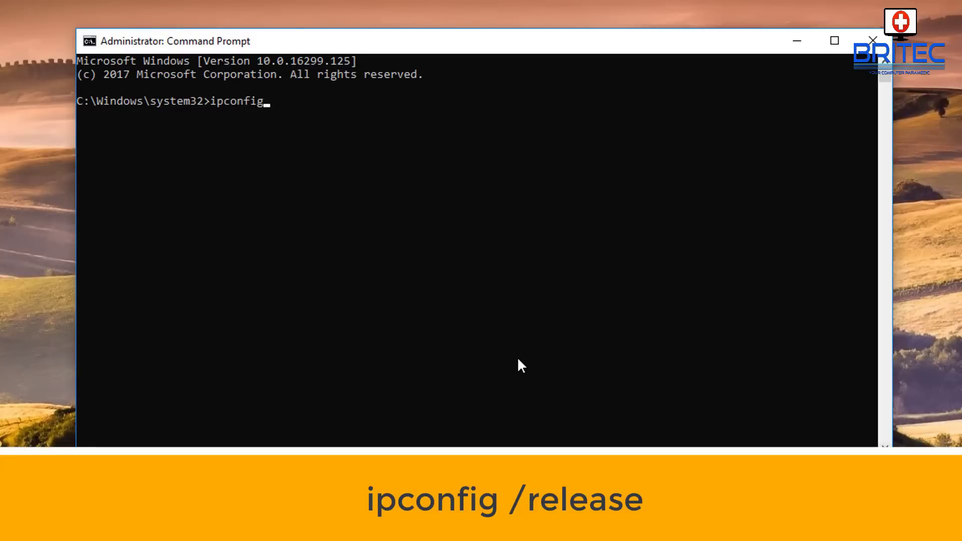
type(" /release")
key("Return")
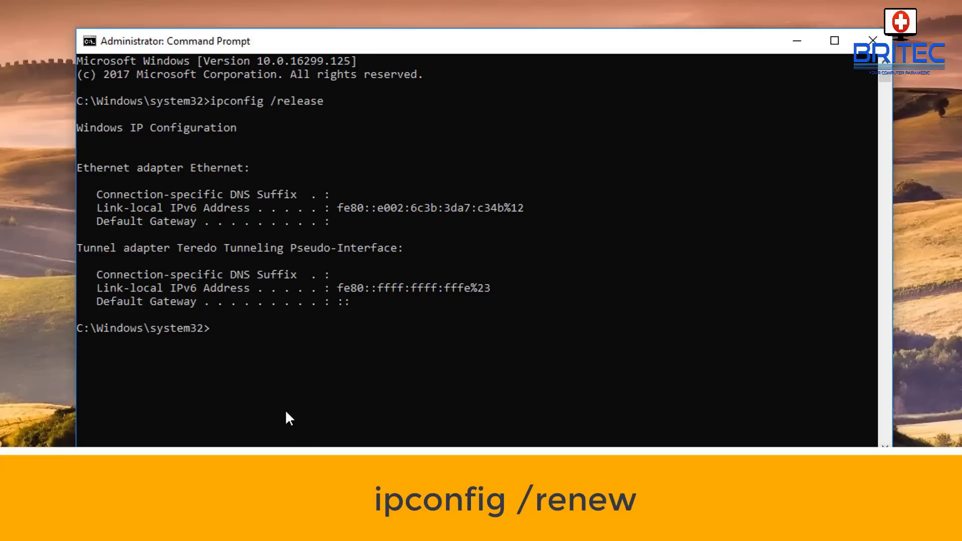
type("ipconfig /ren")
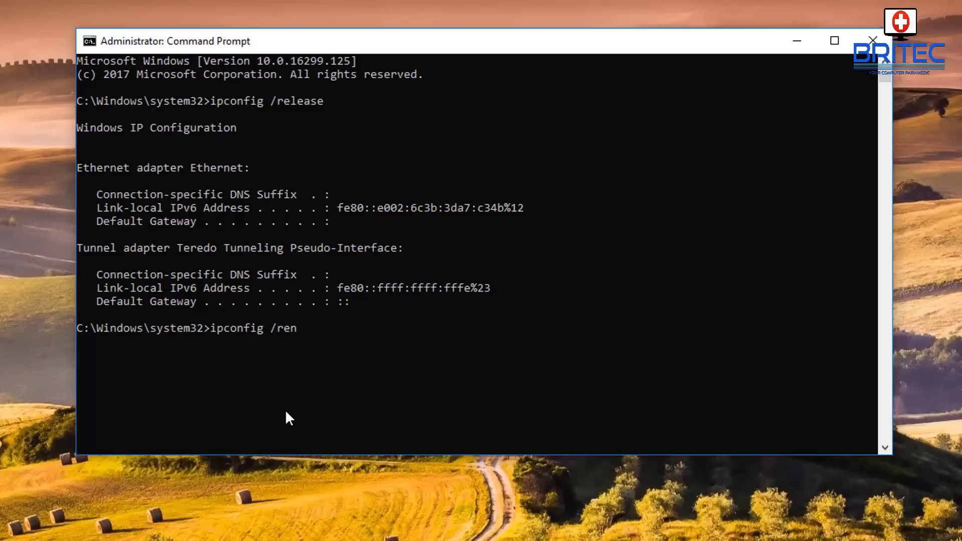
type("ew")
key("Return")
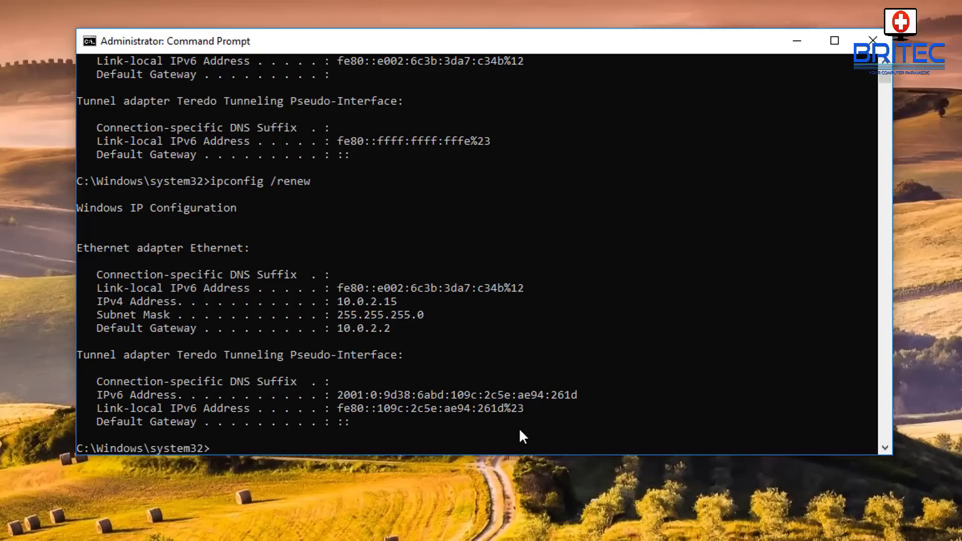
type("ipconfig /flushdns")
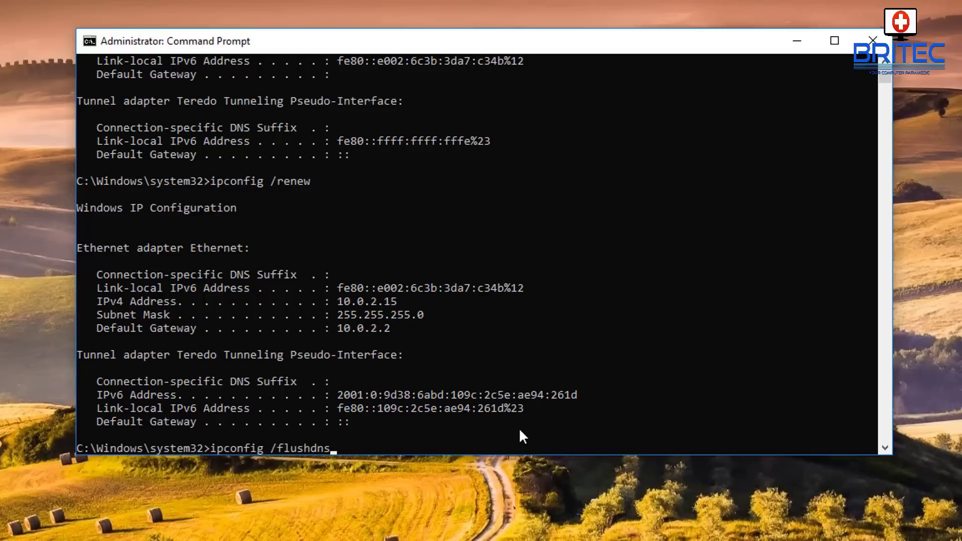
key("Return")
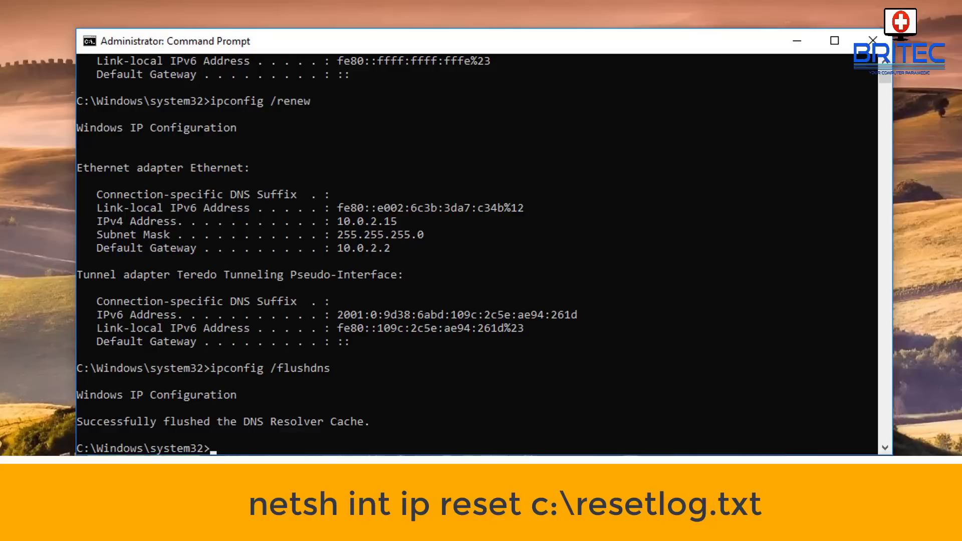
- Run 'netsh int ip reset c:\resetlog.txt' and then 'netsh winsock reset'
type("netsh int ip reset")
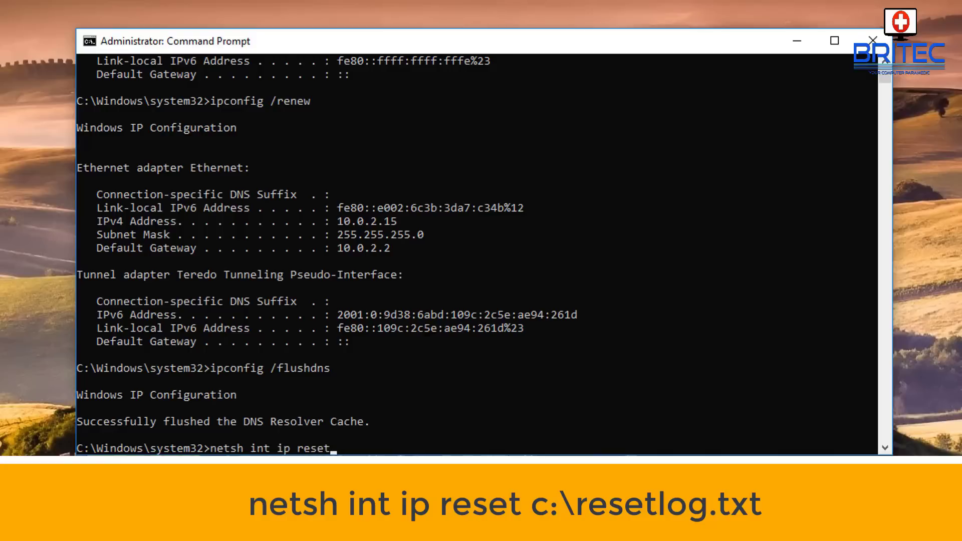
type(" c:")
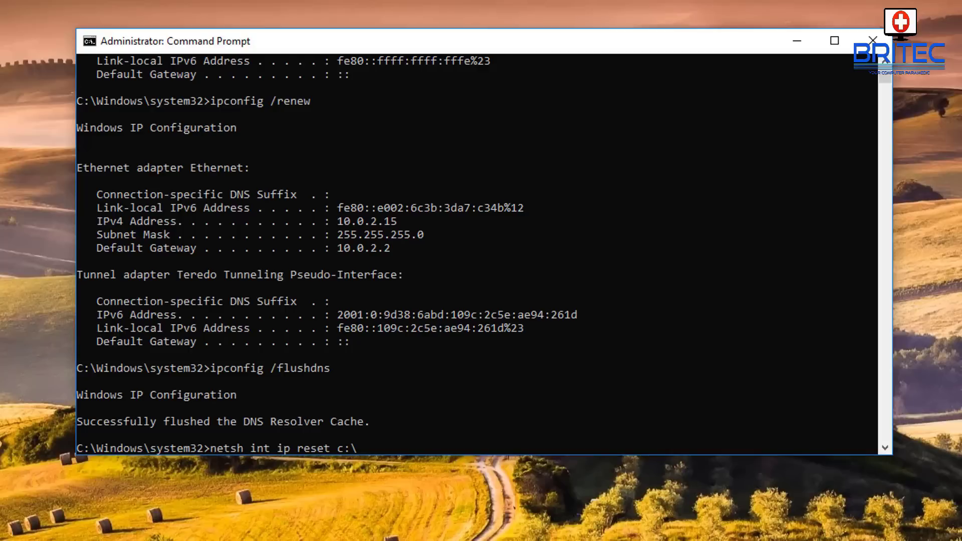
type("\\resetlog.txt")
key("Return")
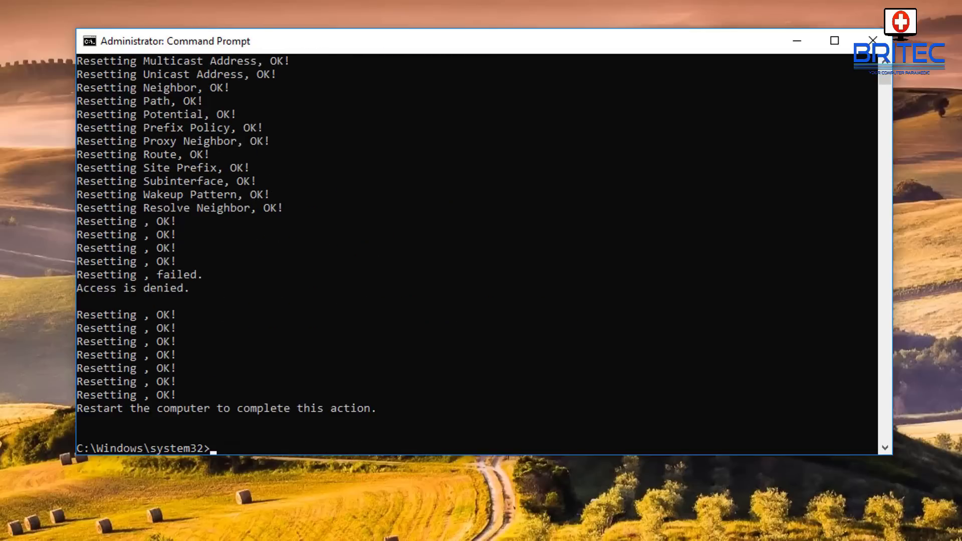
scroll(303, 223, "up", 2)
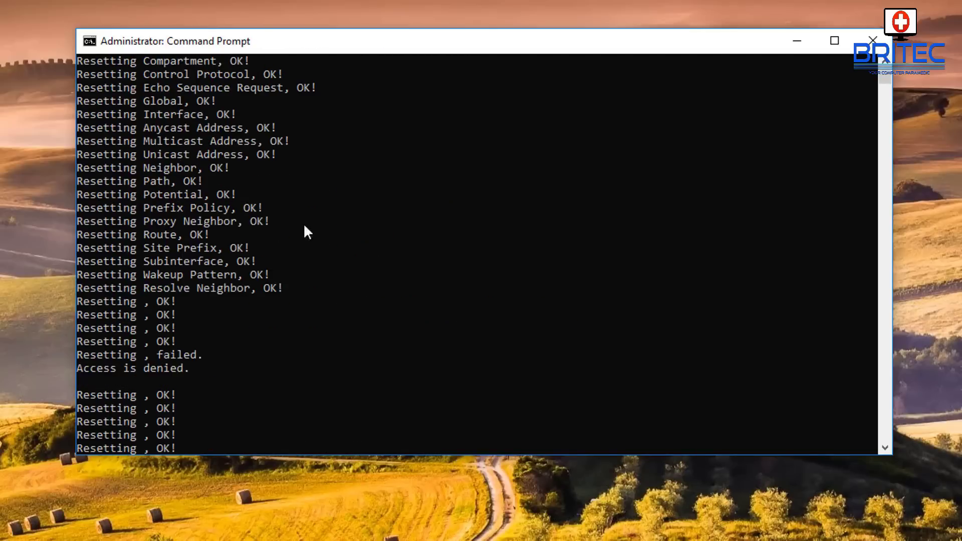
scroll(287, 301, "up", 6)
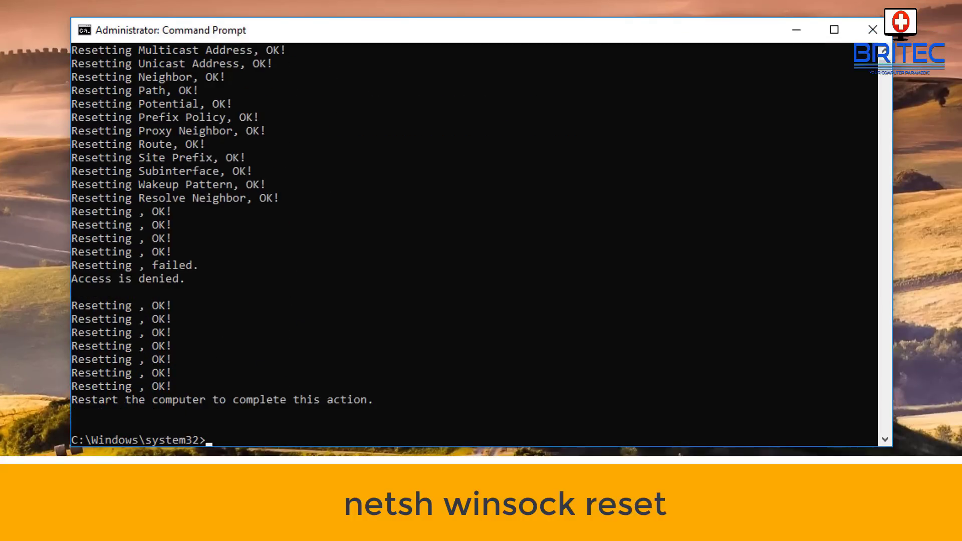
type("netsh winsock")
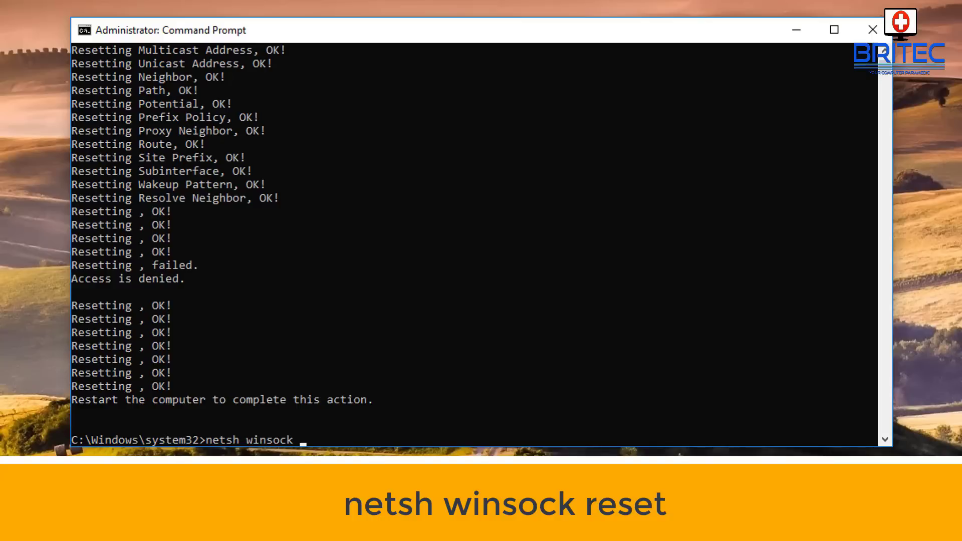
type(" reset")
key("Return")
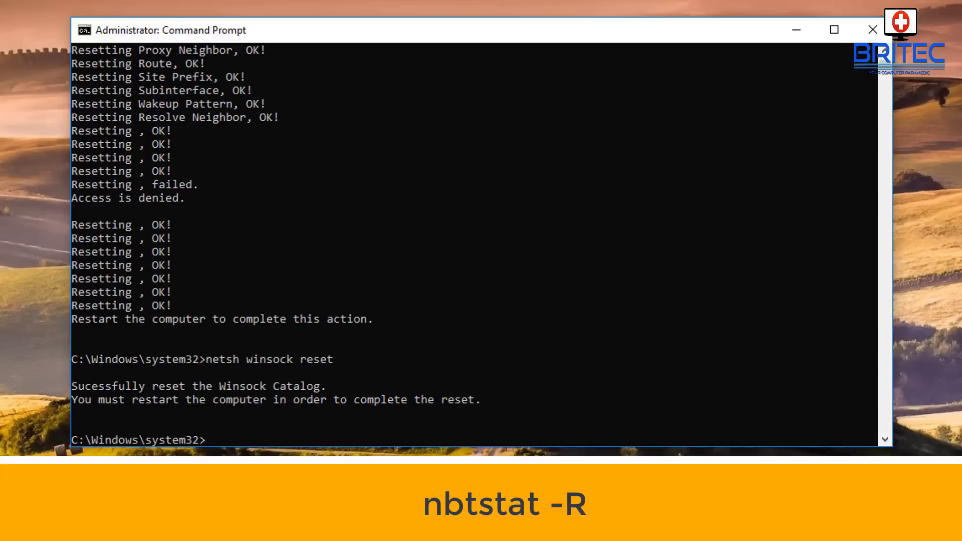
- Run nbtstat -R to purge the NetBIOS cache and nbtstat -RR to refresh names
type("nbtstat -R")
key("Return")
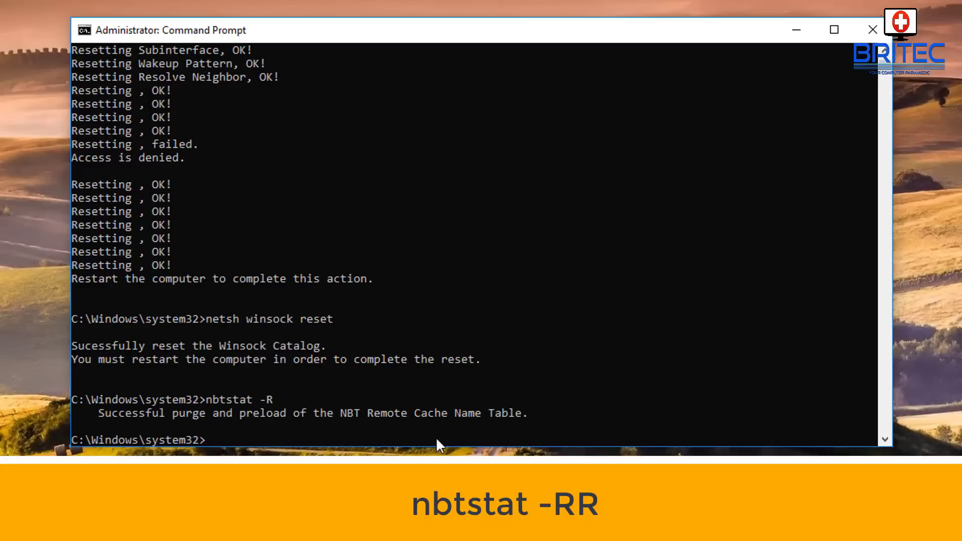
type("nbtstat -RR")
key("Return")
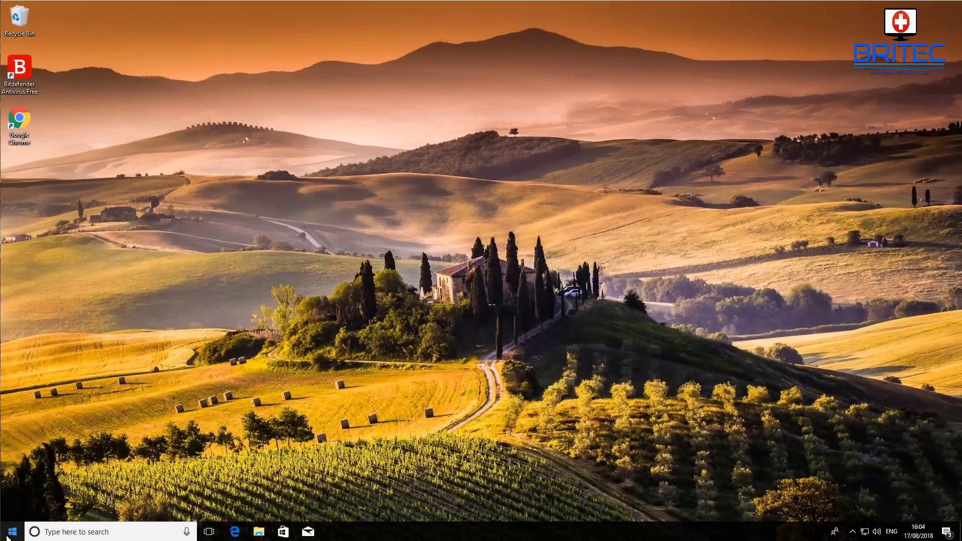
- Restart Windows into the advanced startup options from the Start menu power button
left_click(12, 532)
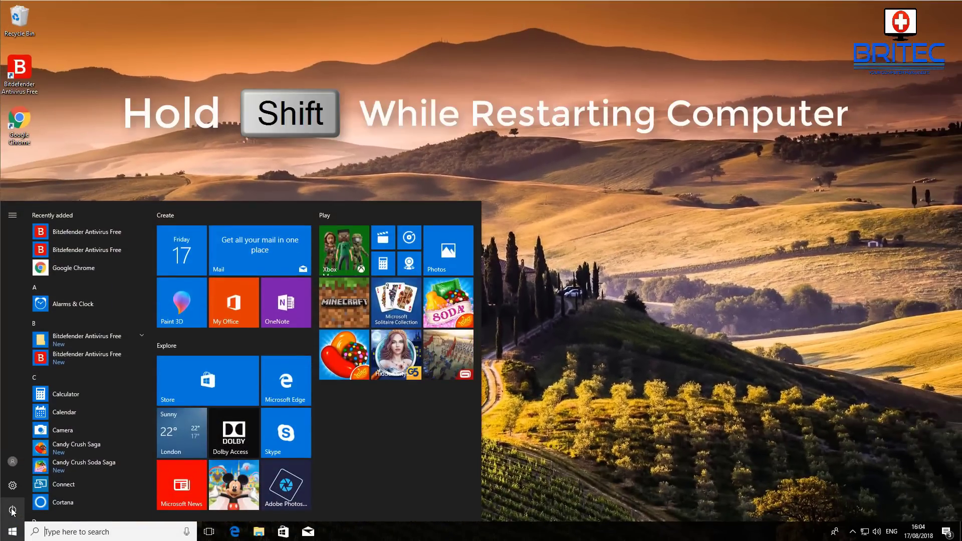
left_click(13, 511)
left_click(19, 486, "shift")
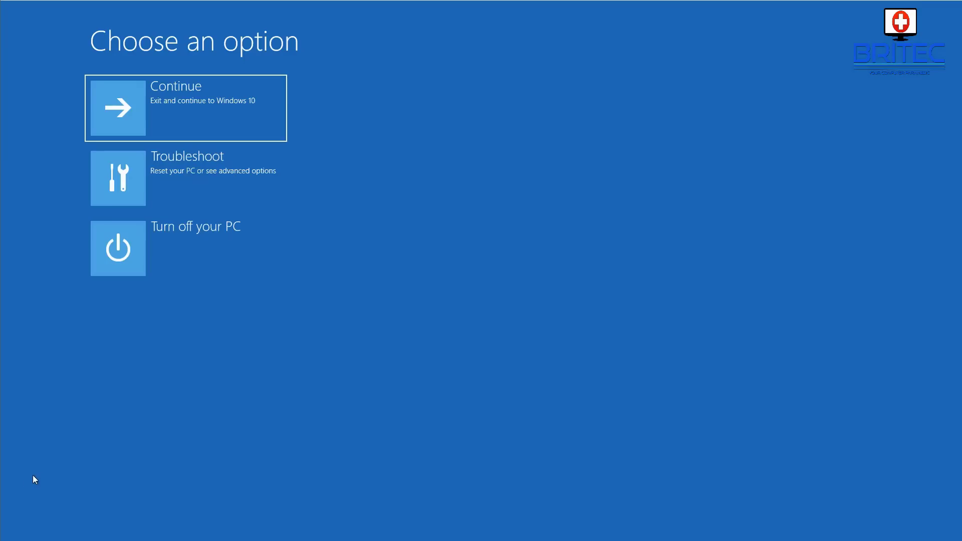
- Go to Troubleshoot > Advanced options > Startup Settings and restart to pick Safe Mode
key("Down")
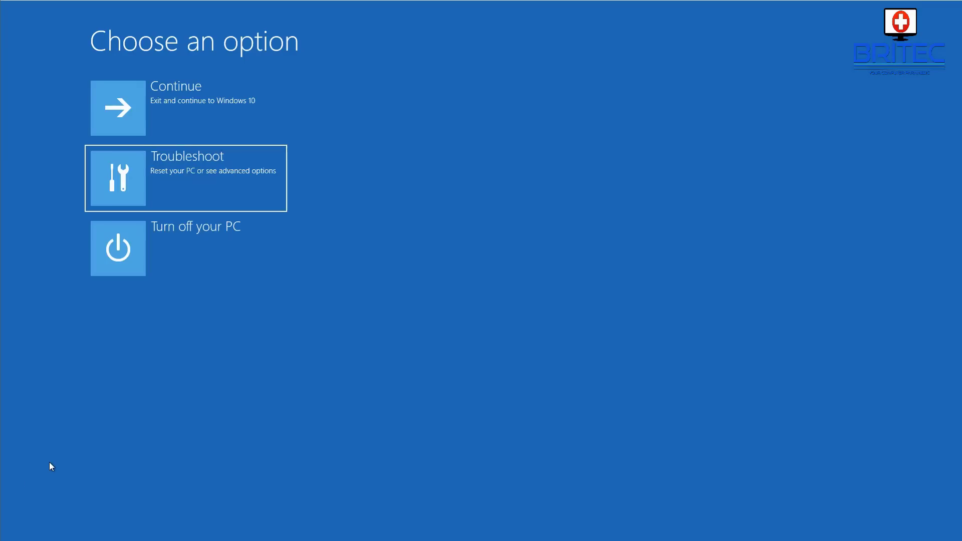
left_click(210, 187)
left_click(212, 196)
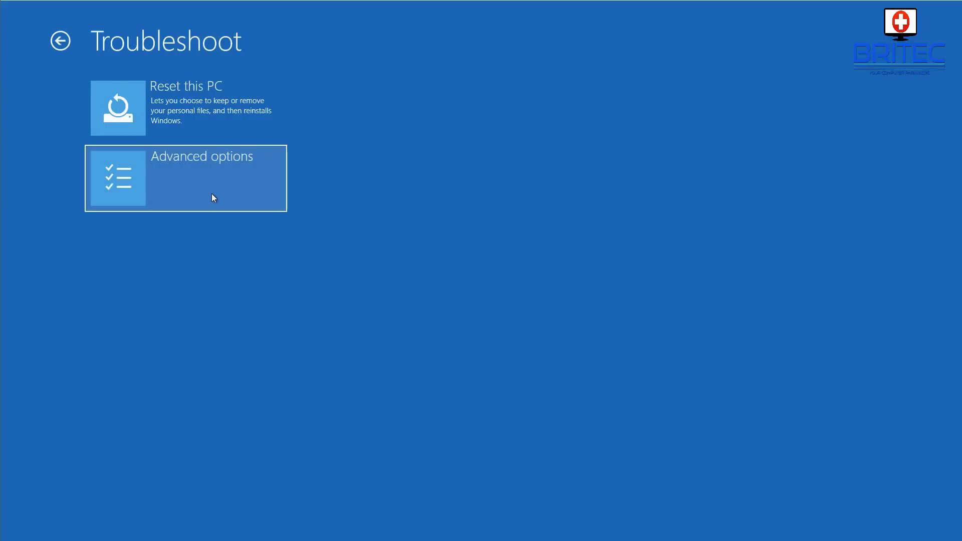
key("Down")
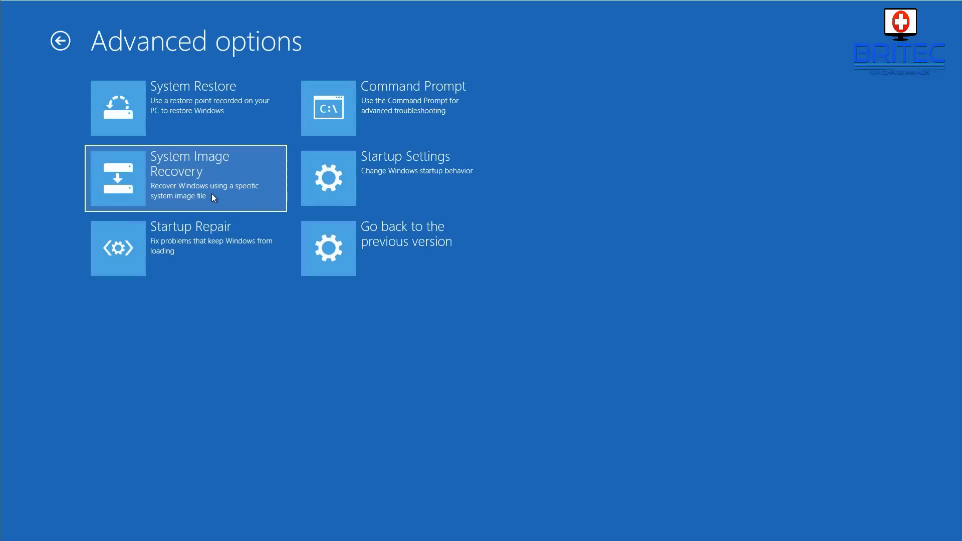
key("Right")
left_click(407, 190)
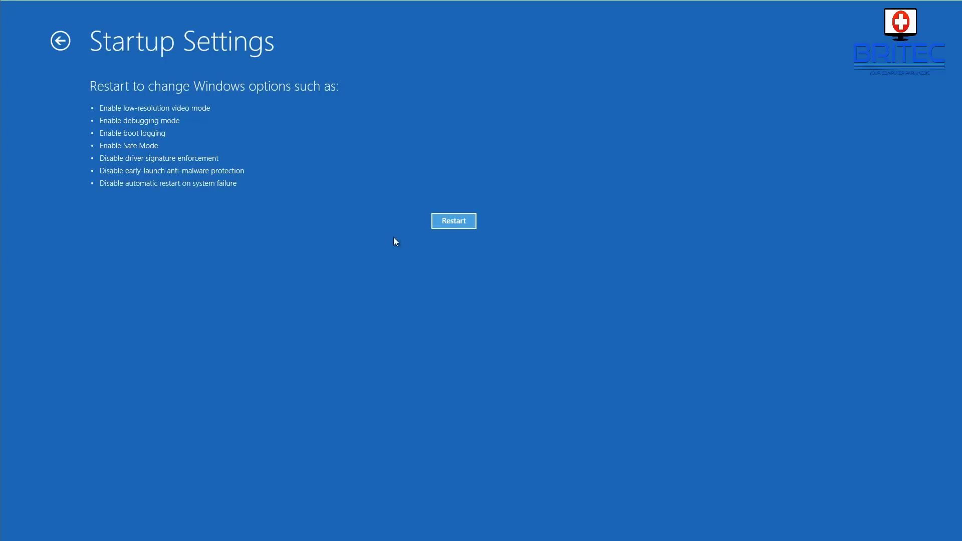
left_click(447, 223)
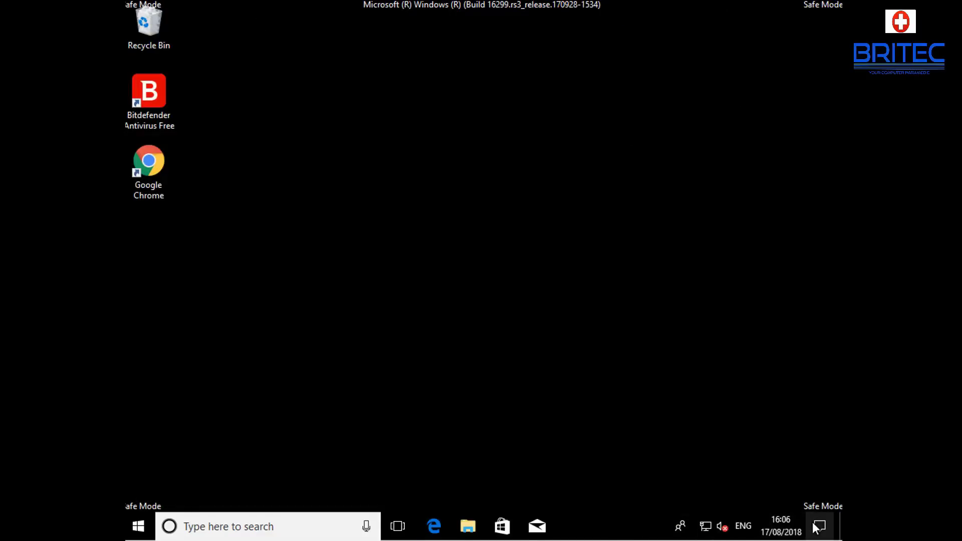
right_click(609, 525)
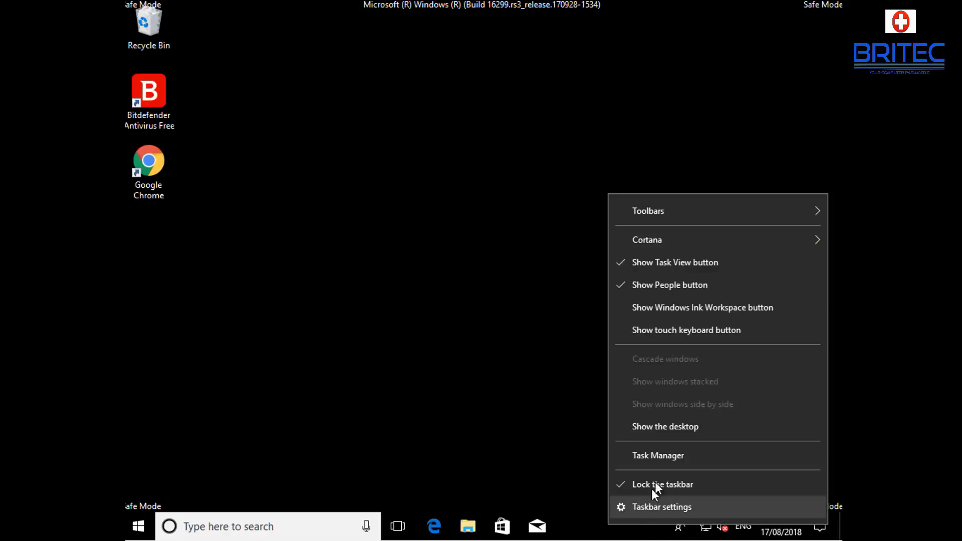
left_click(654, 455)
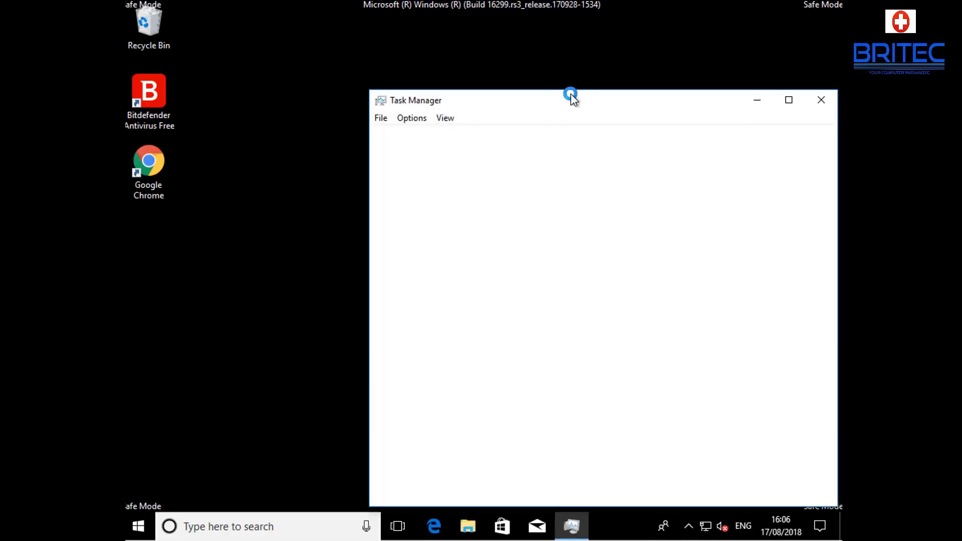
left_click_drag(586, 105, 474, 62)
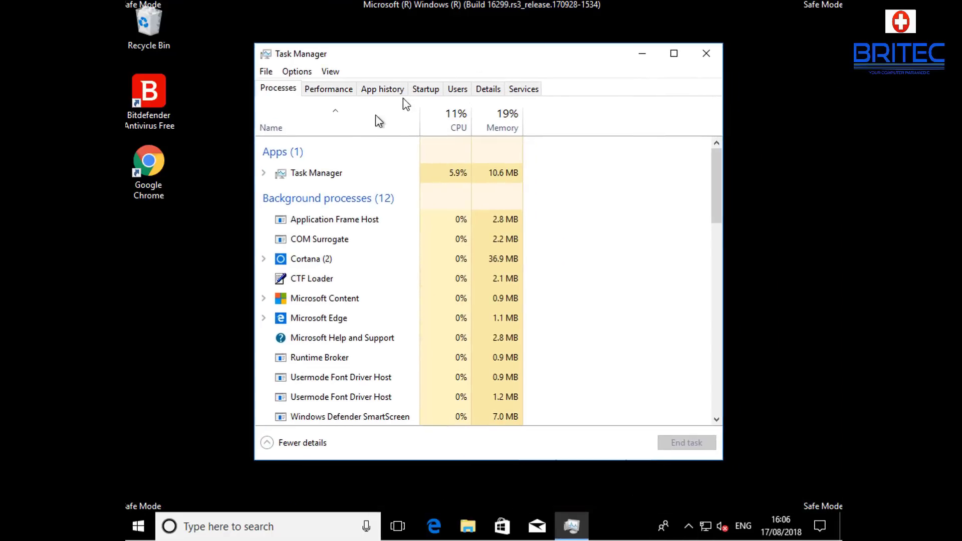
scroll(374, 291, "down", 1)
scroll(374, 292, "down", 8)
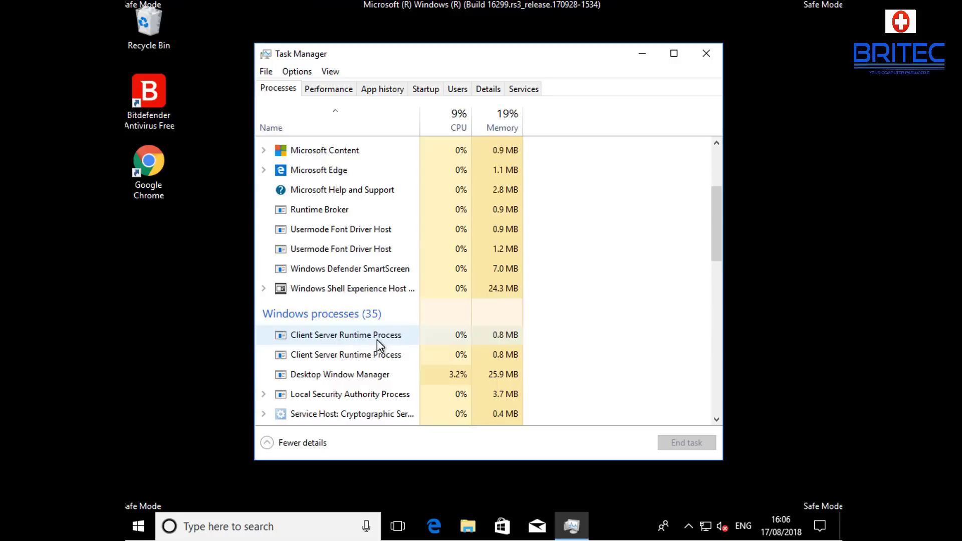
scroll(391, 357, "down", 3)
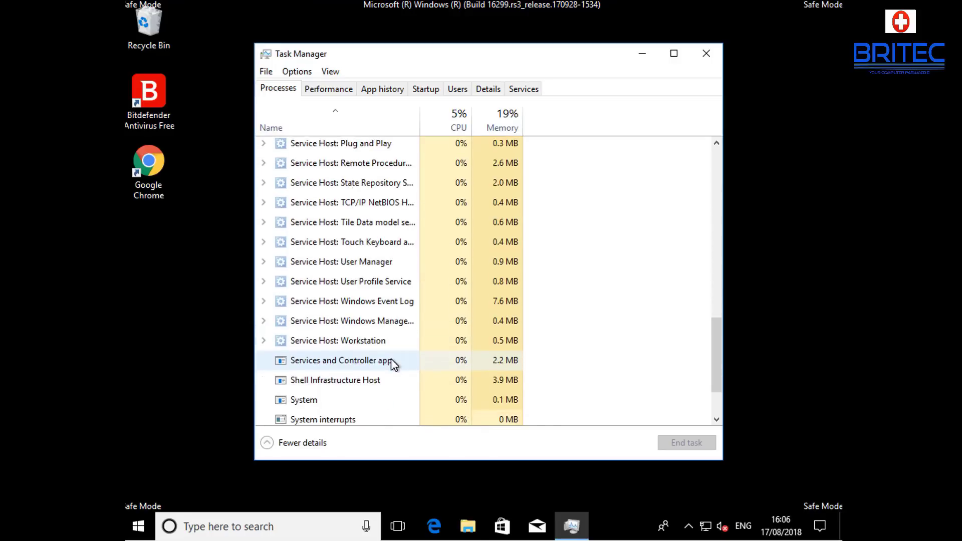
scroll(391, 358, "down", 2)
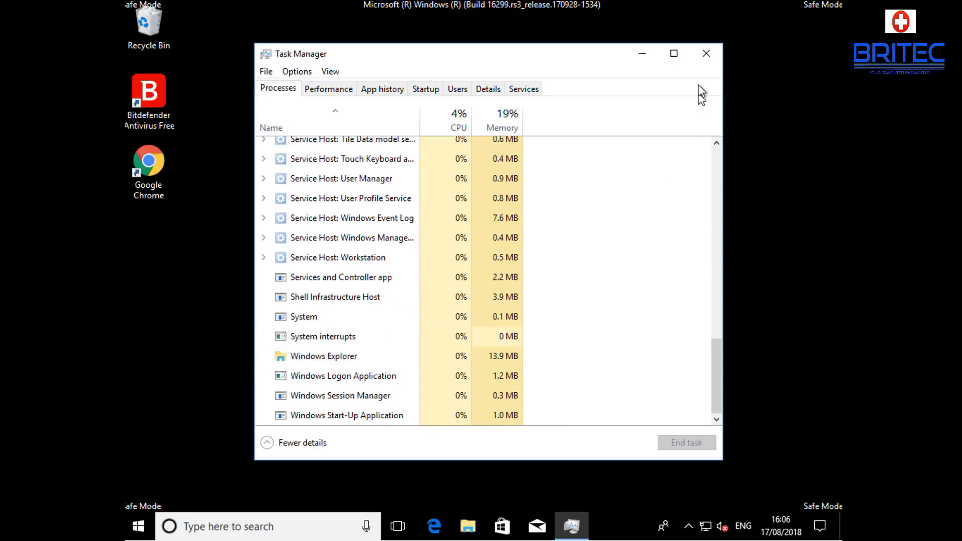
left_click(705, 52)
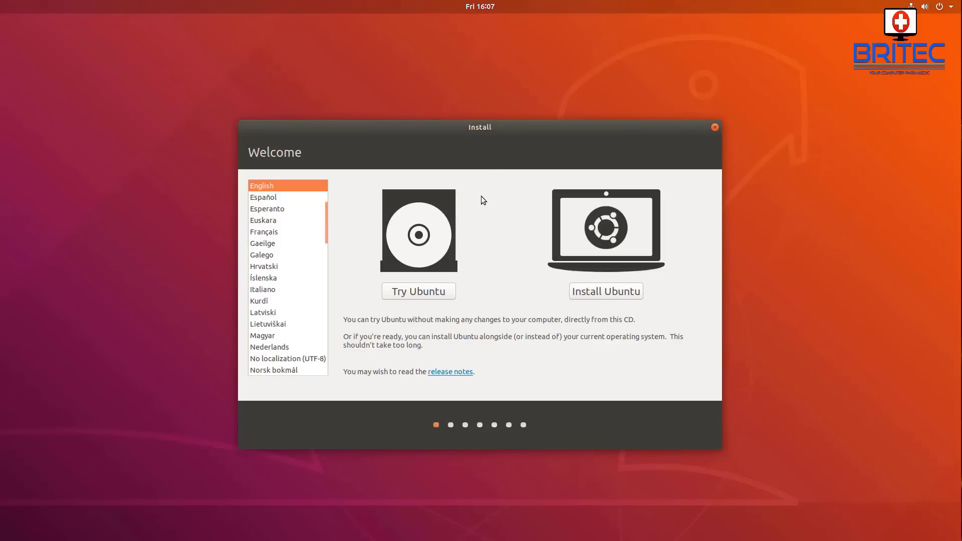
- Try Ubuntu without installing, open Firefox from the dock, then close it with both tabs
left_click(417, 293)
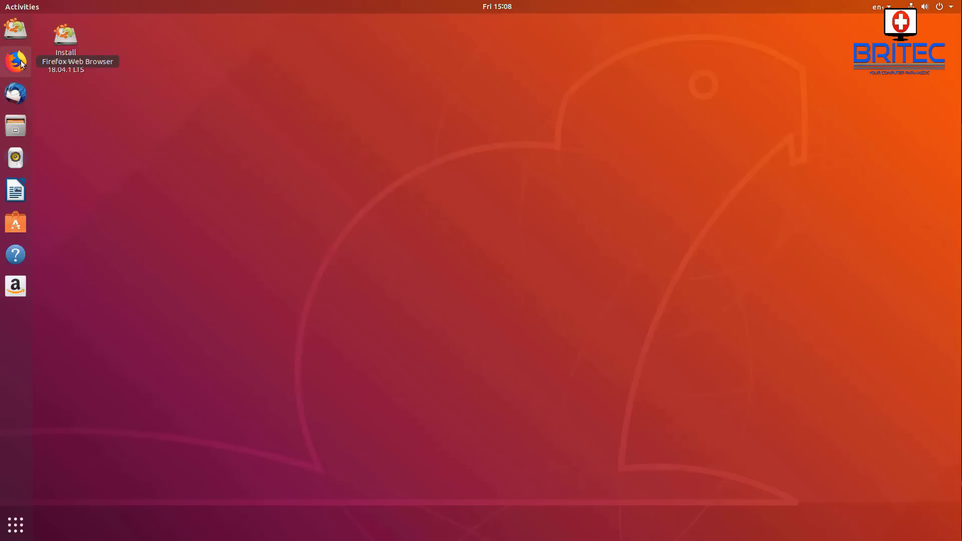
left_click(21, 60)
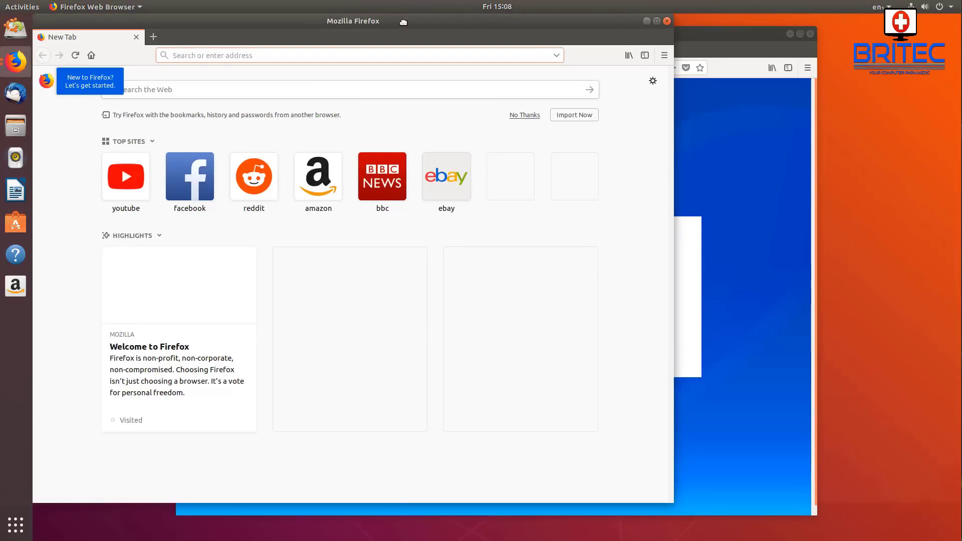
left_click_drag(392, 20, 550, 32)
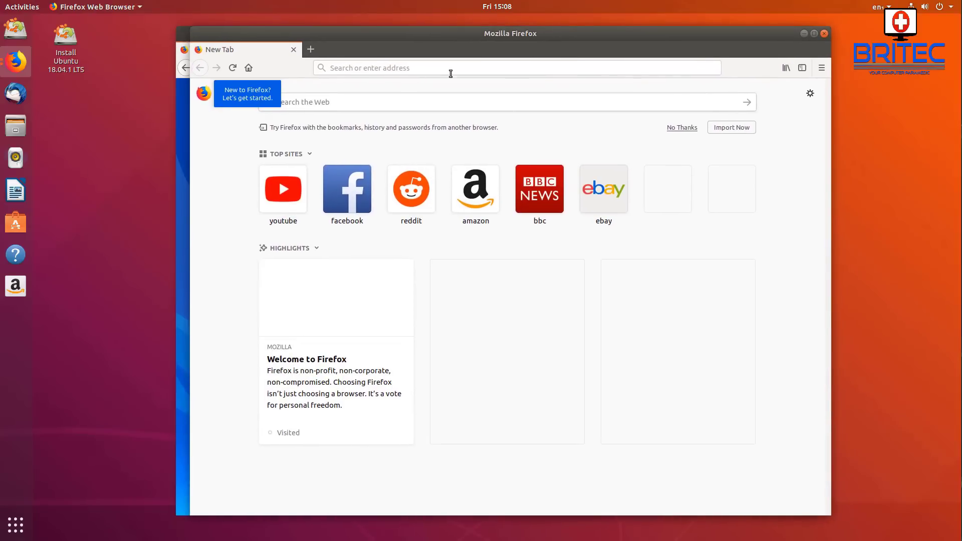
left_click(449, 71)
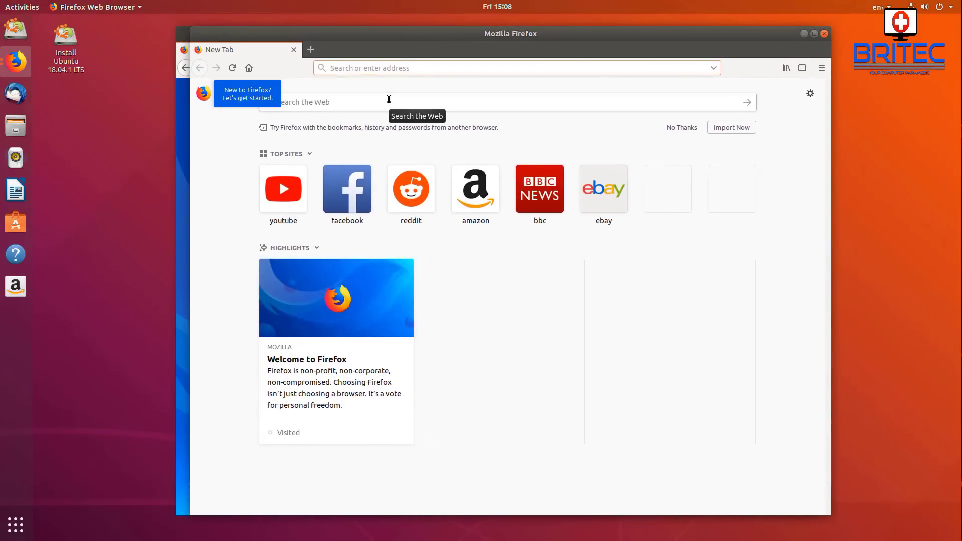
left_click(824, 34)
left_click(811, 34)
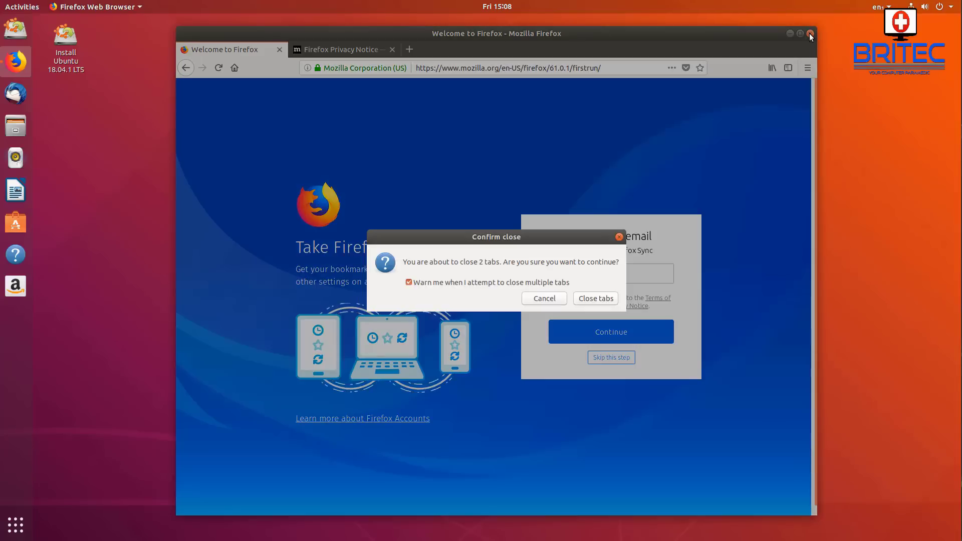
left_click(596, 298)
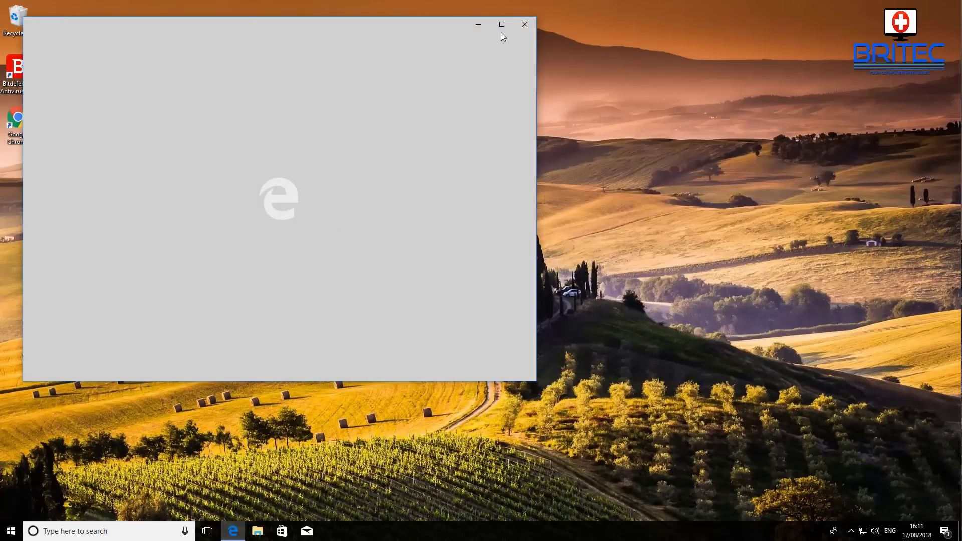
- Close Edge and expand Network adapters in Device Manager to select the Intel PRO/1000 MT adapter
left_click(525, 24)
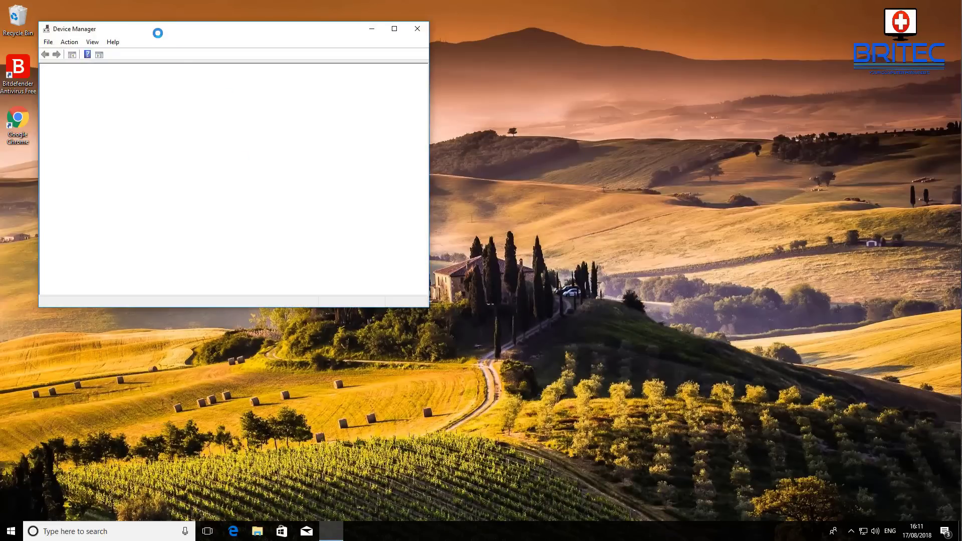
left_click_drag(158, 34, 387, 94)
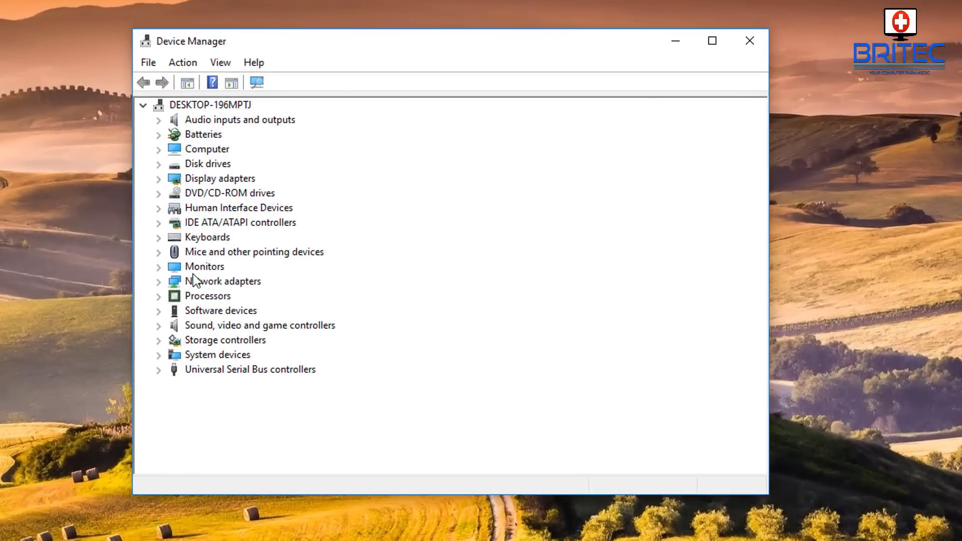
left_click(179, 284)
left_click(160, 283)
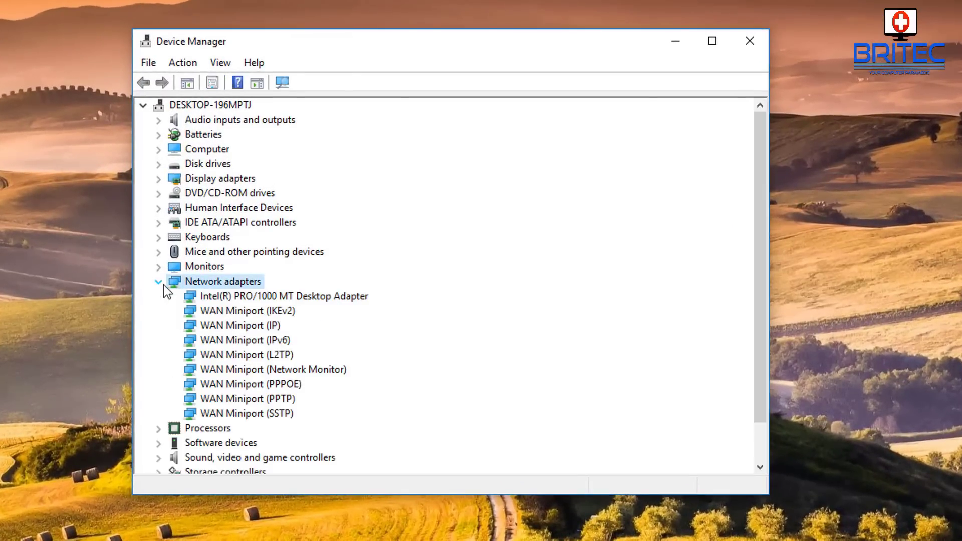
left_click(308, 300)
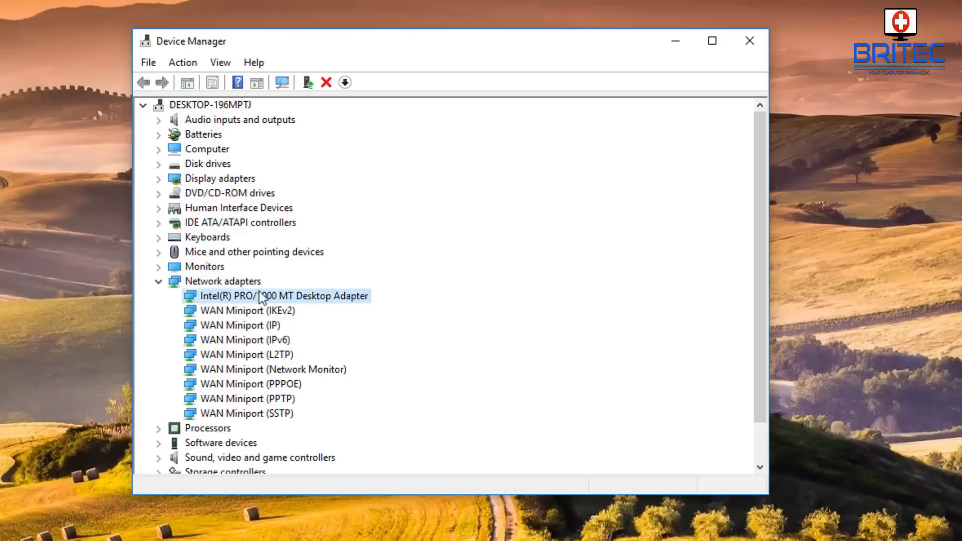
- Uninstall the Intel adapter from its Properties Driver tab and confirm the removal
right_click(311, 295)
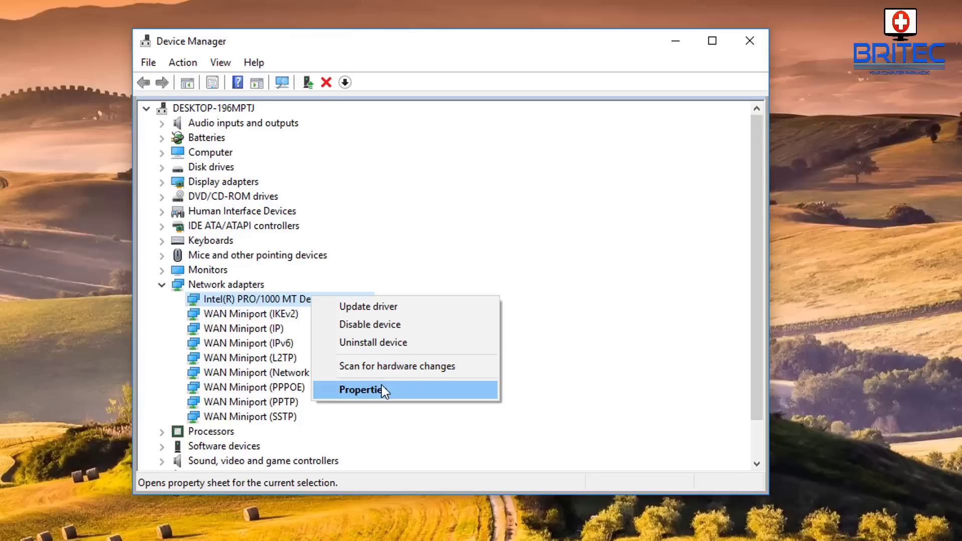
left_click(382, 390)
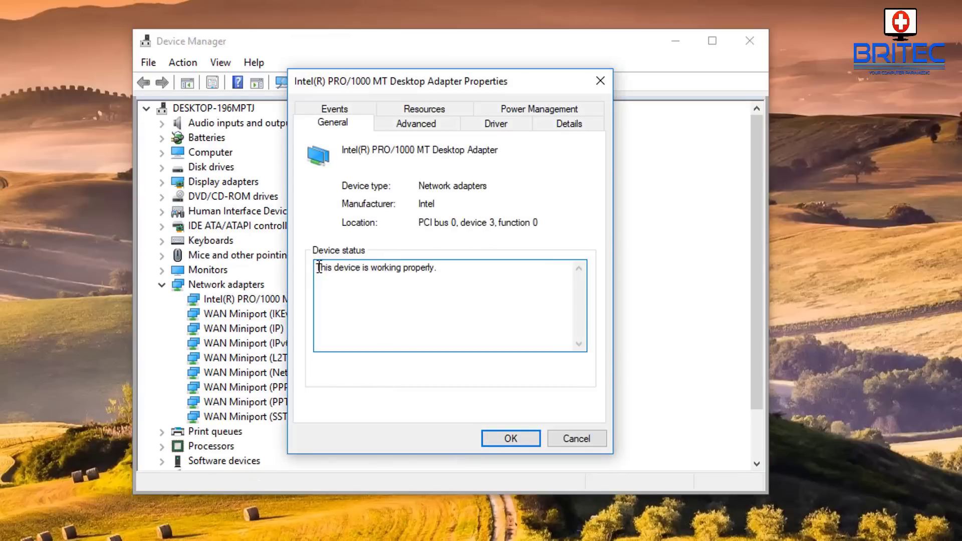
left_click_drag(319, 268, 436, 268)
left_click(416, 299)
left_click(492, 127)
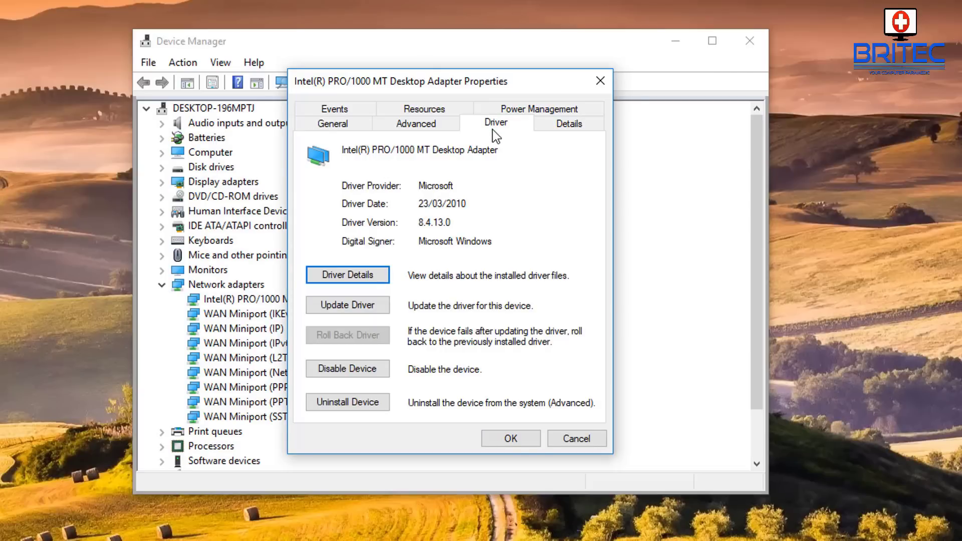
left_click(346, 401)
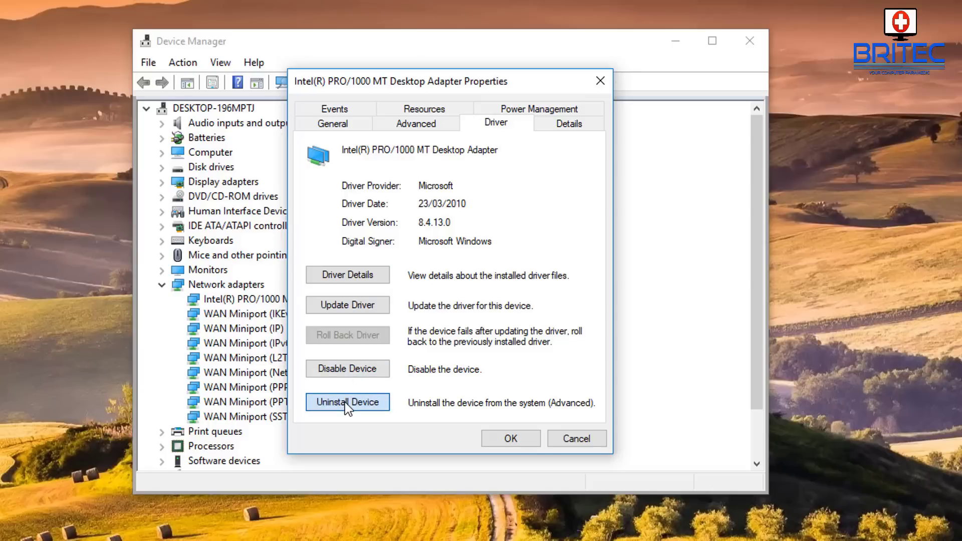
left_click(506, 380)
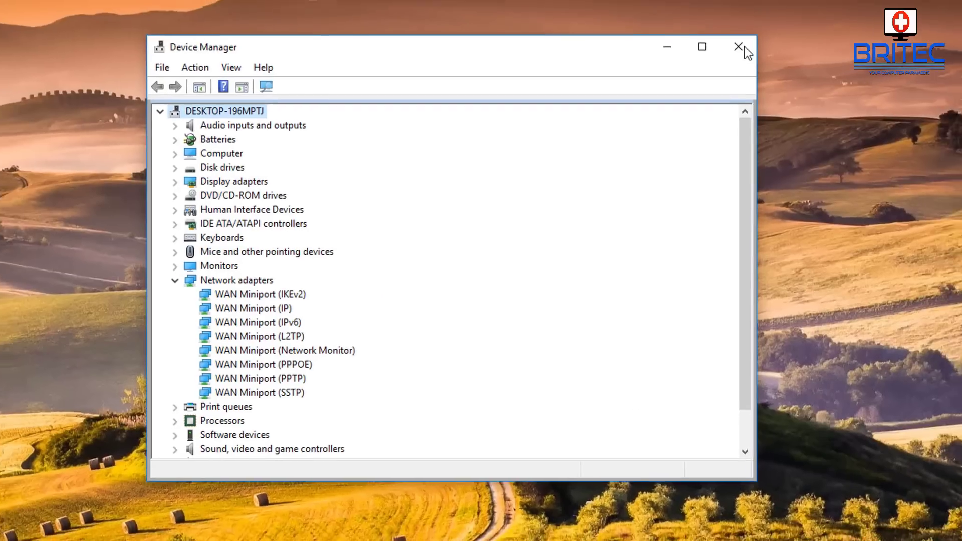
- Close Device Manager and restart the PC from the Start menu power options
left_click(740, 48)
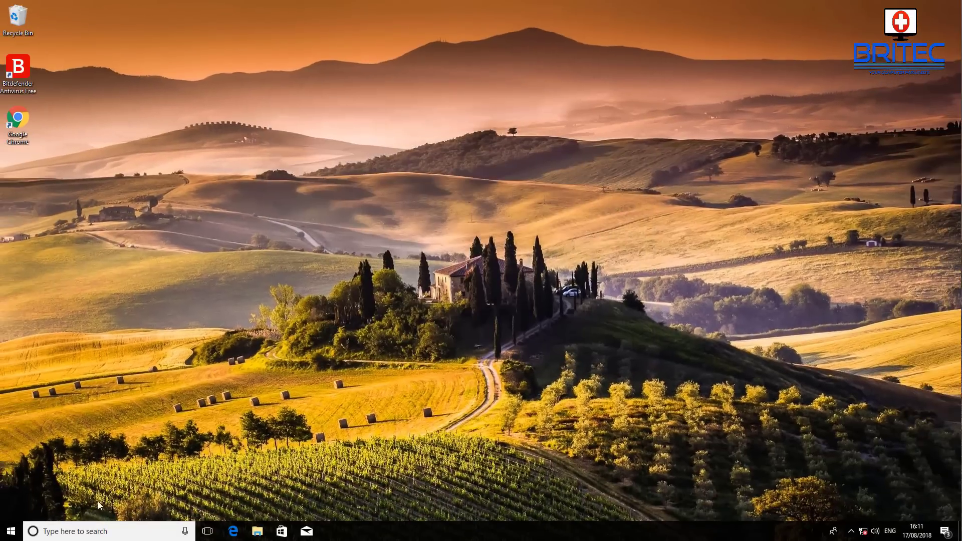
left_click(12, 535)
left_click(11, 509)
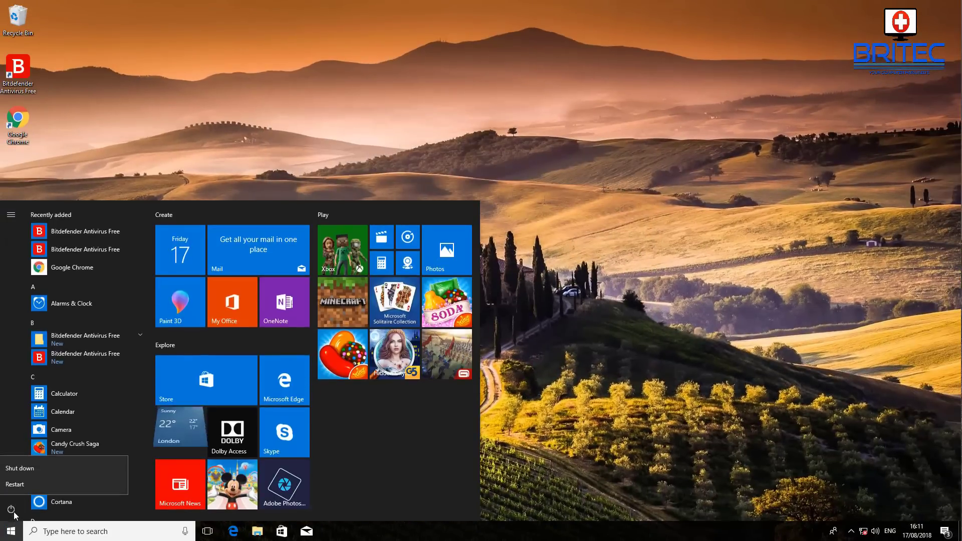
left_click(15, 483)
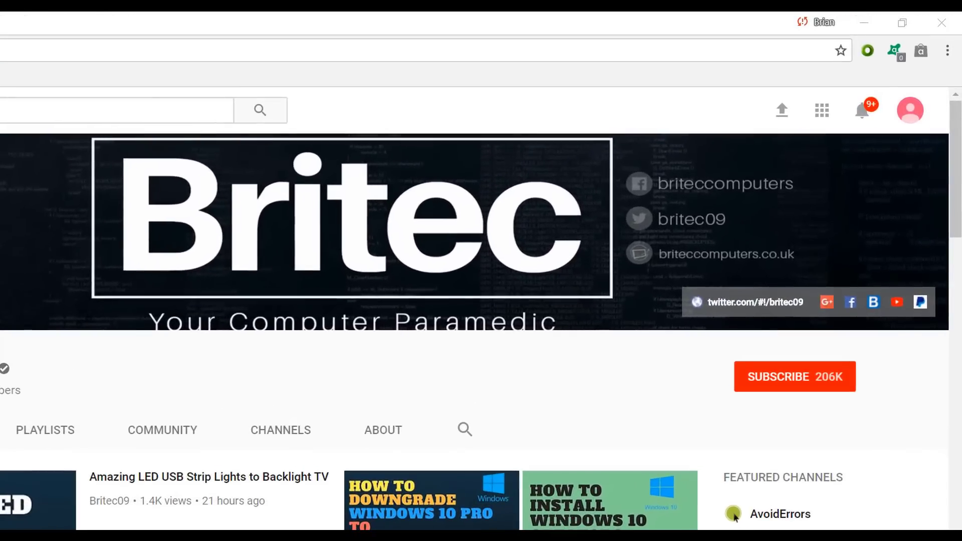
- Subscribe to the Britec channel with the red SUBSCRIBE button
left_click(806, 389)
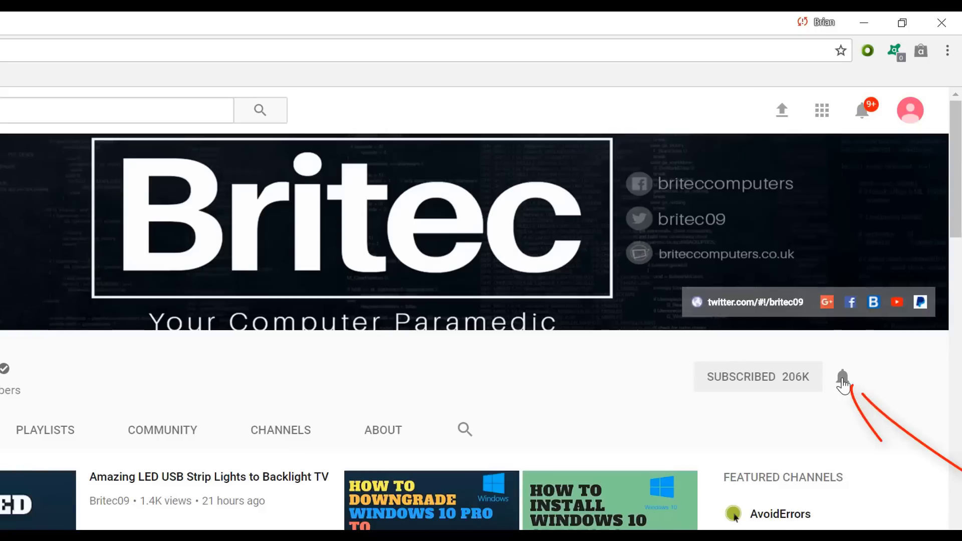